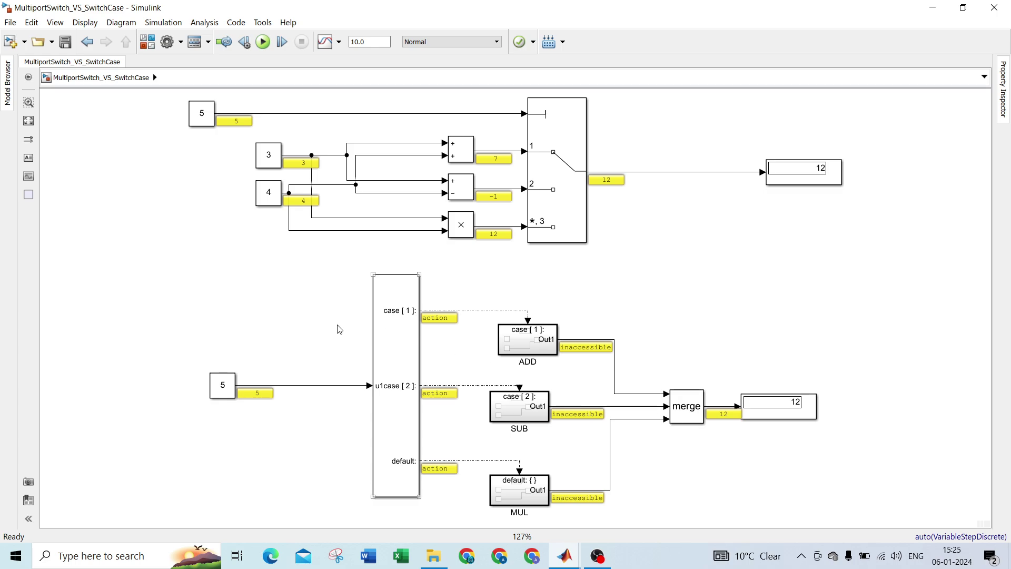
left_click_drag(134, 266, 916, 463)
scroll(792, 395, "up", 1)
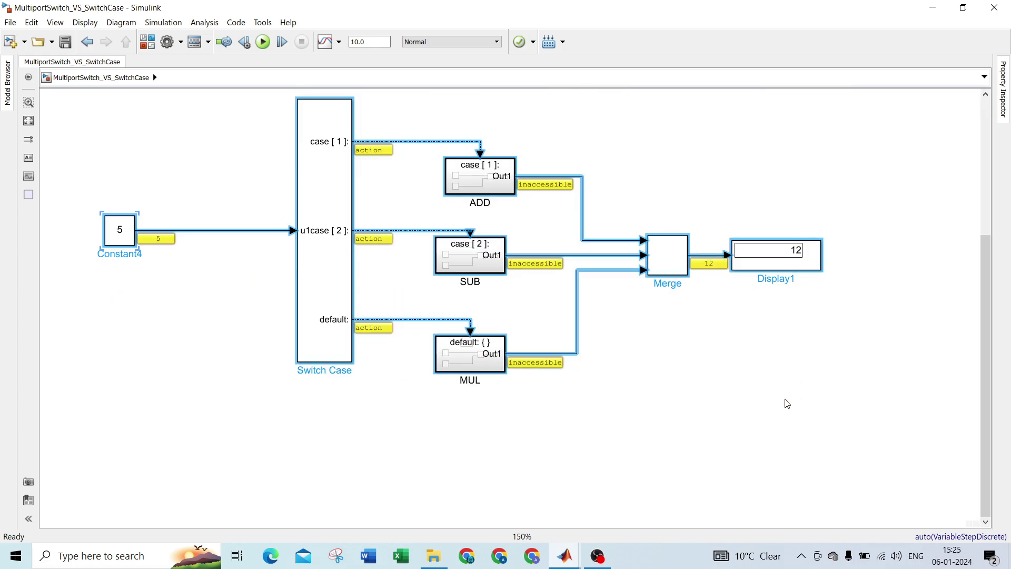
left_click(658, 438)
scroll(653, 449, "down", 1)
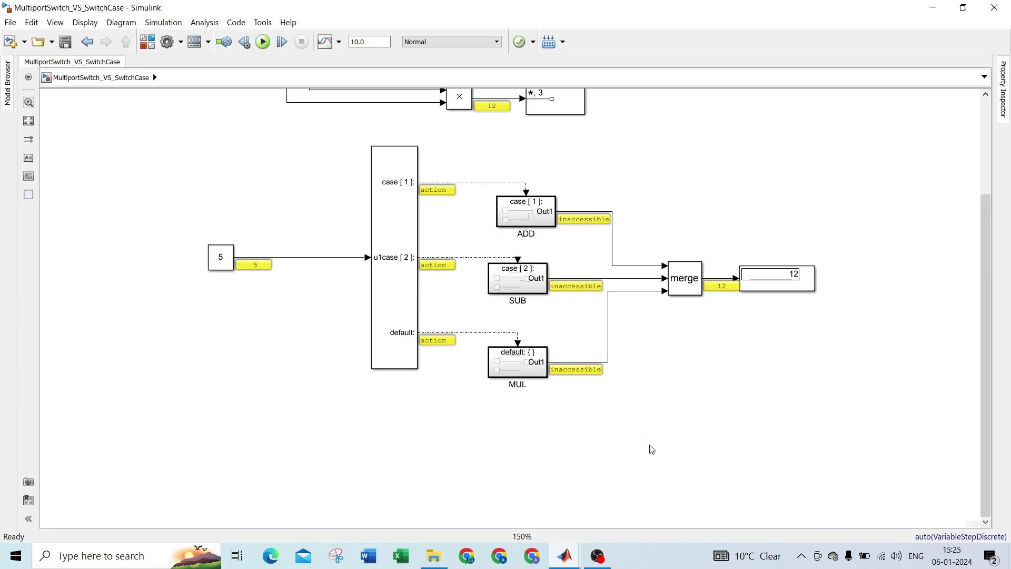
left_click_drag(707, 348, 703, 480)
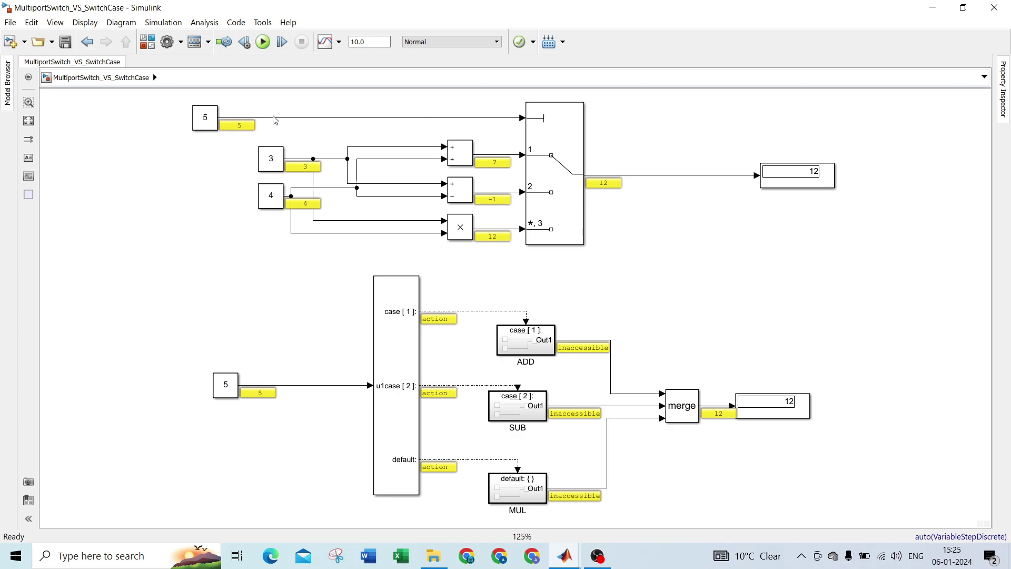
- Set the constant feeding the Multiport Switch's control input to 1 and run the simulation
left_click(196, 123)
left_click(242, 133)
left_click(206, 123)
left_click(205, 121)
double_click(205, 120)
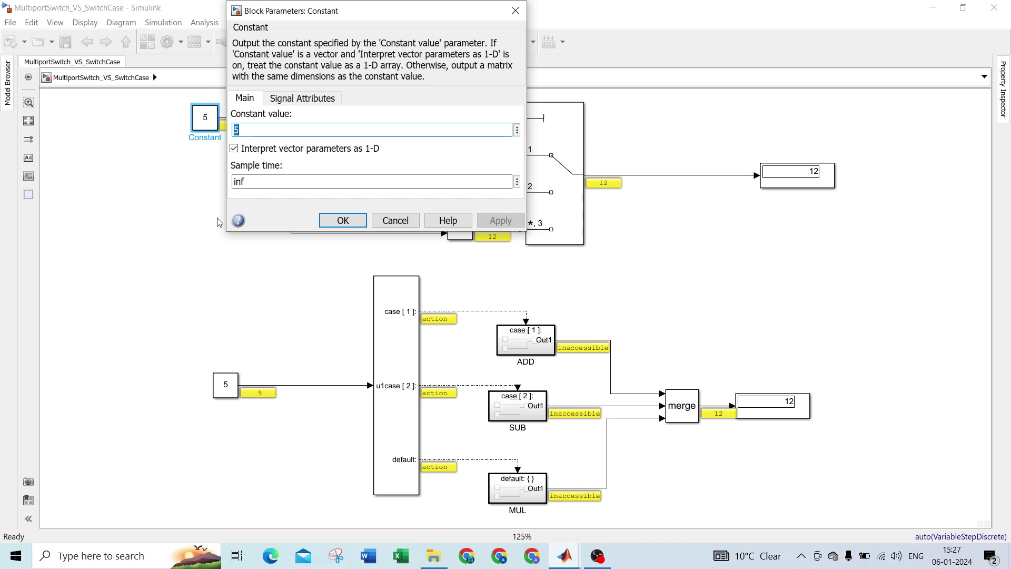
type("1")
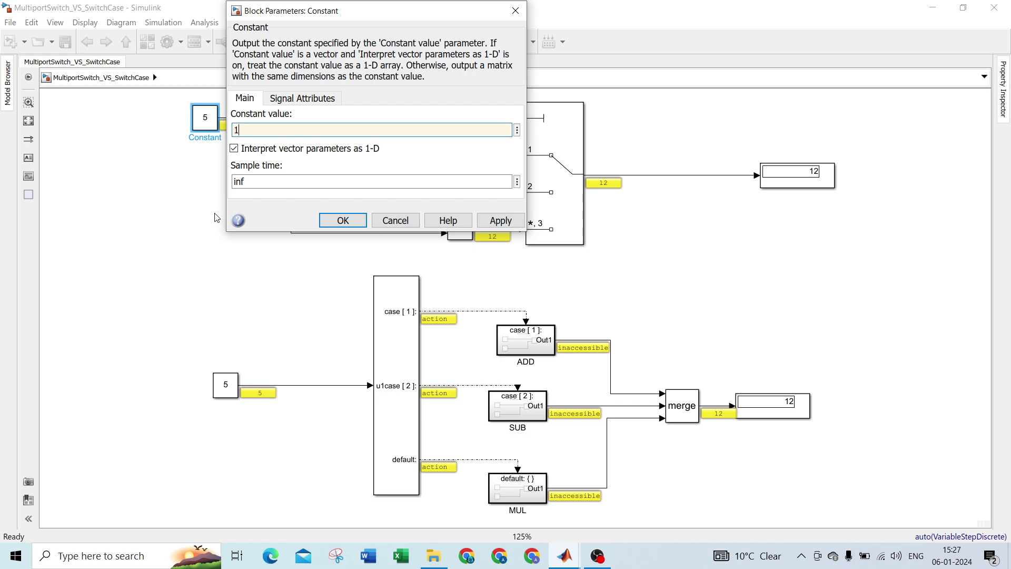
left_click(342, 223)
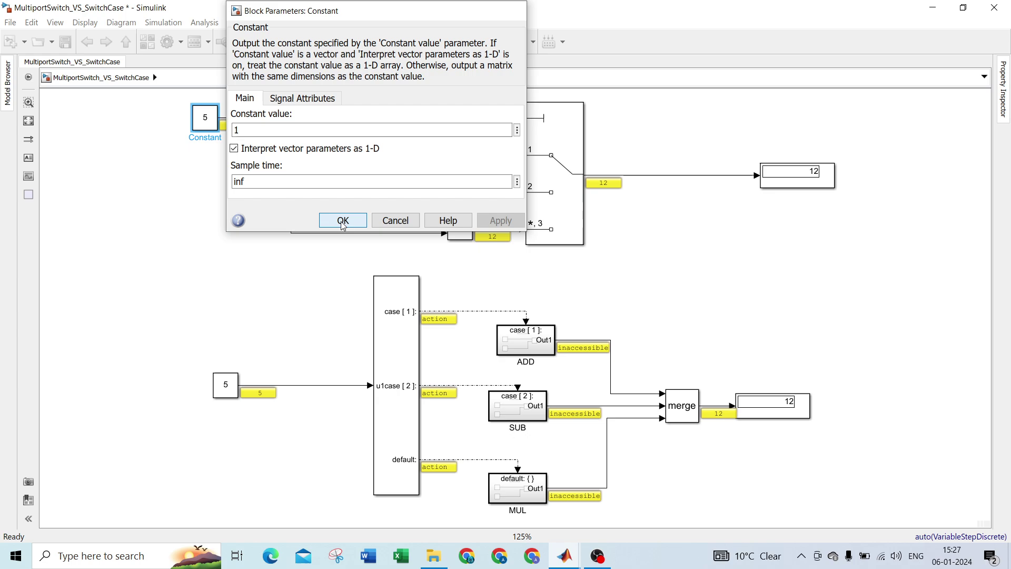
left_click(174, 217)
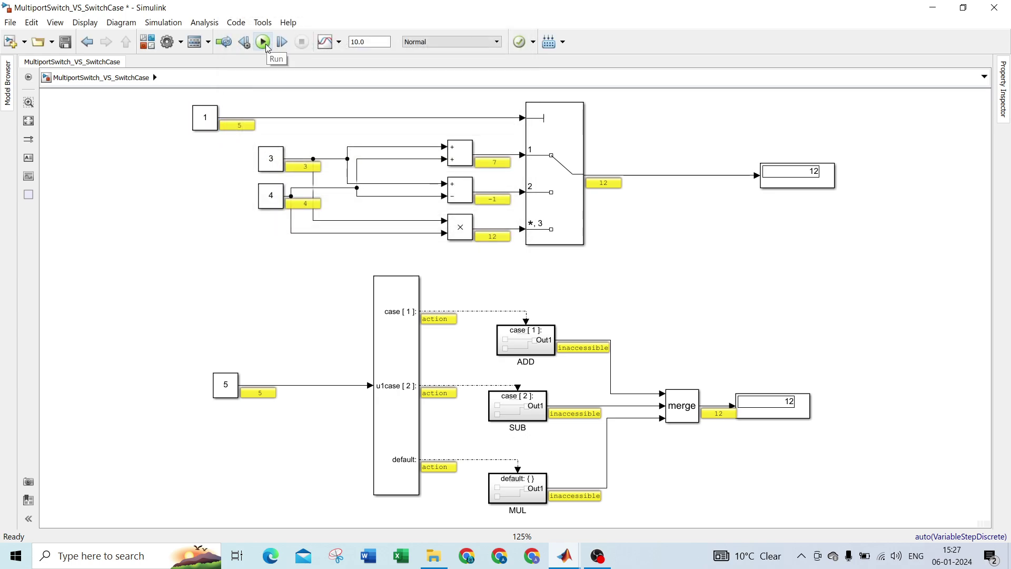
left_click(456, 153)
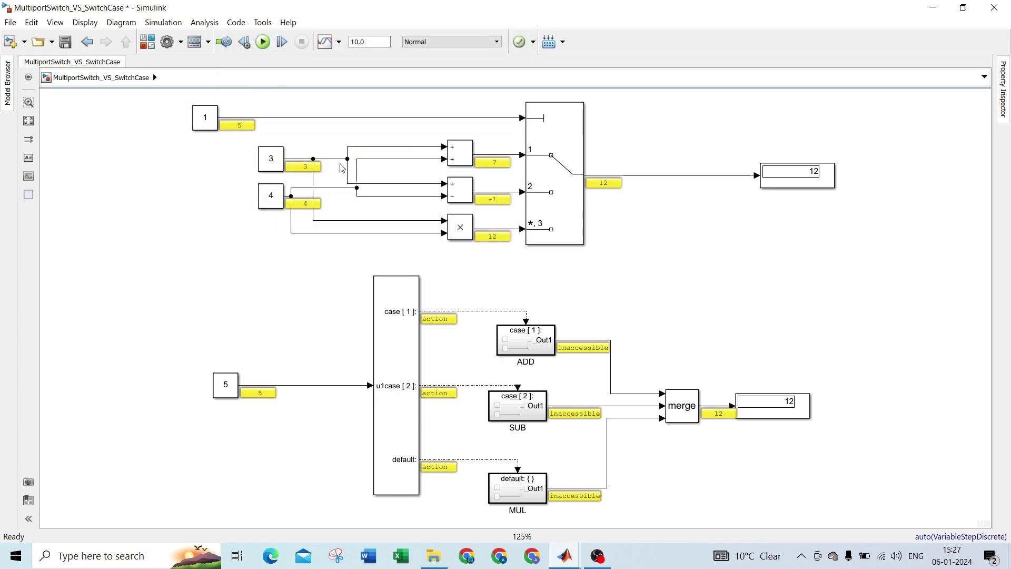
left_click(263, 42)
- Set the Multiport Switch's control constant to 2 and run the simulation again
double_click(209, 112)
type("2")
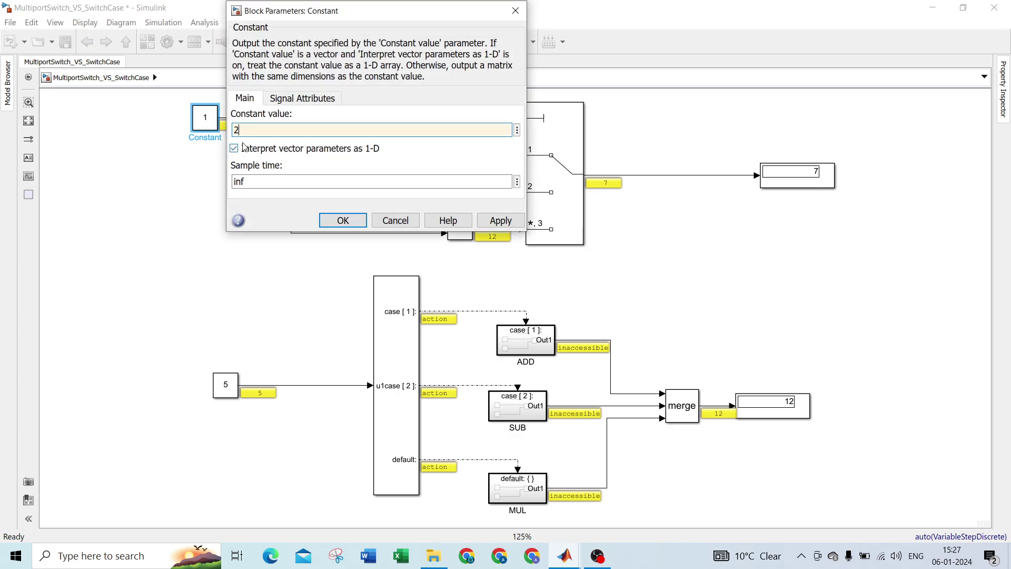
left_click(343, 221)
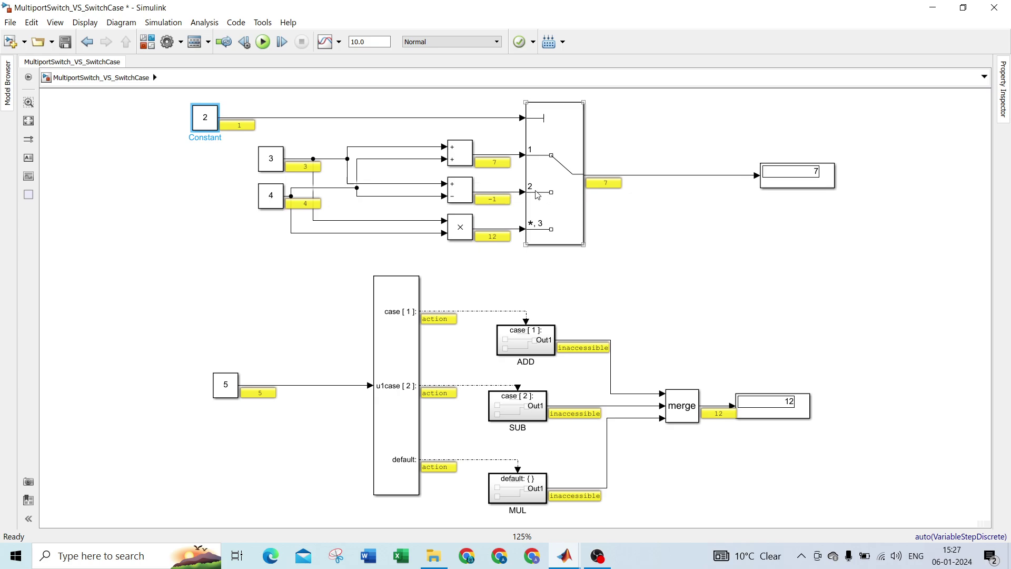
left_click(264, 49)
- Change the Multiport Switch's control constant to 3 and rerun the simulation
double_click(212, 124)
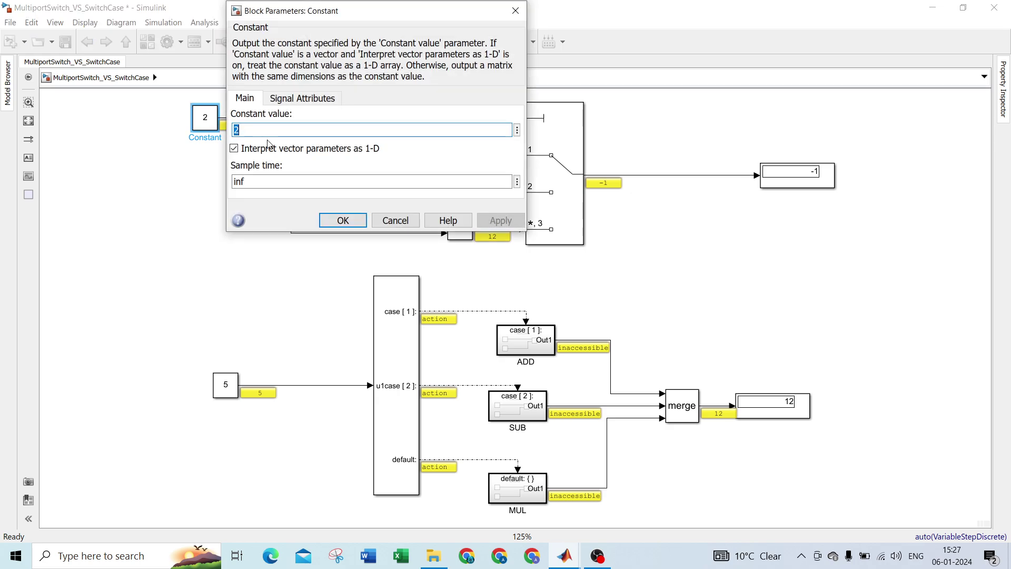
type("3")
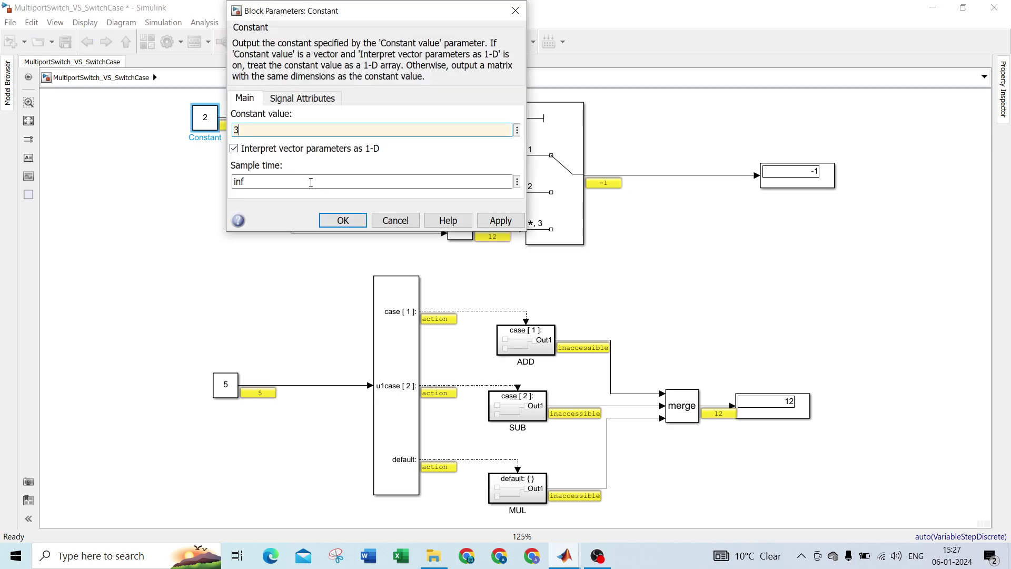
left_click(343, 221)
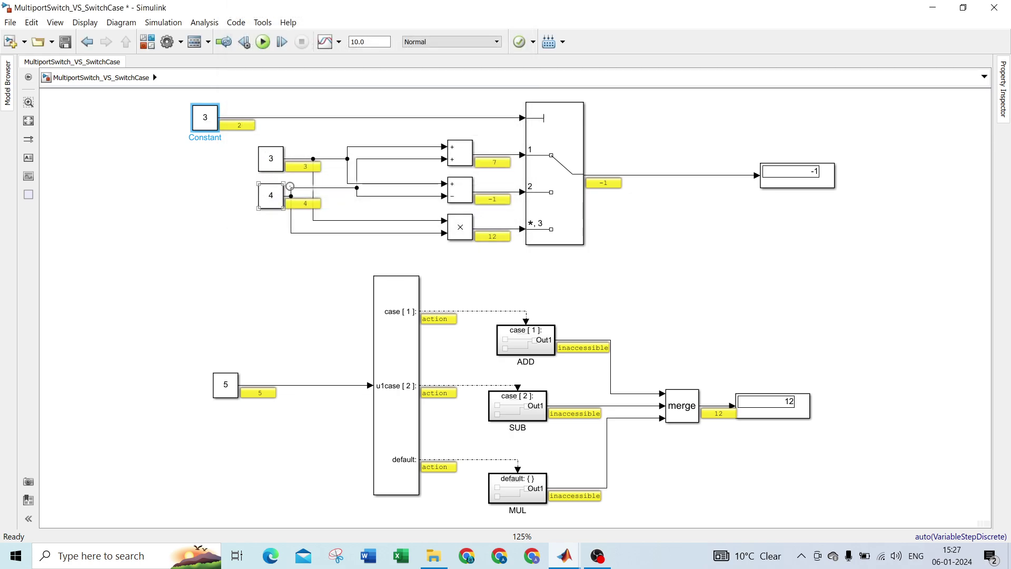
left_click(263, 44)
double_click(209, 128)
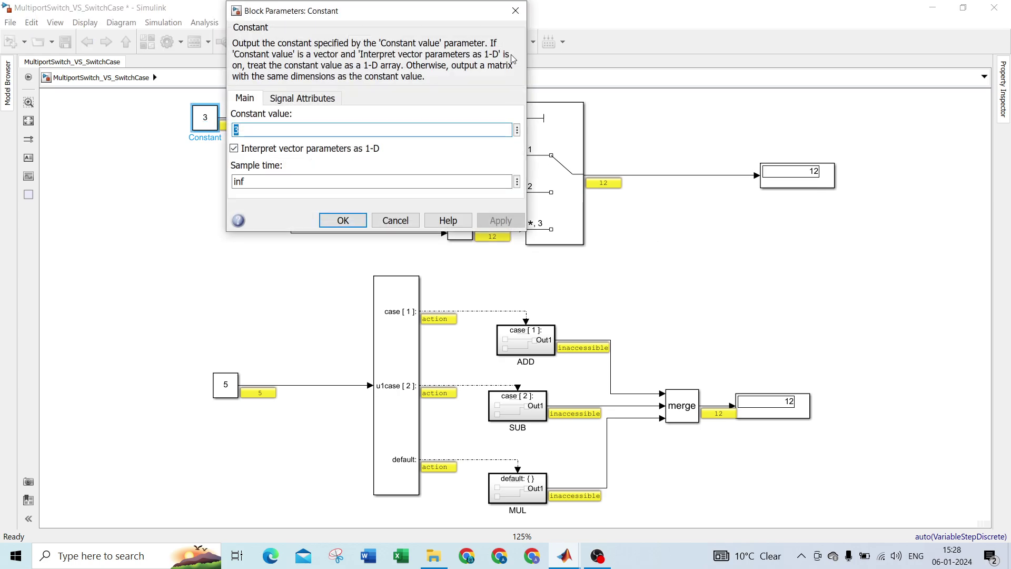
left_click(515, 12)
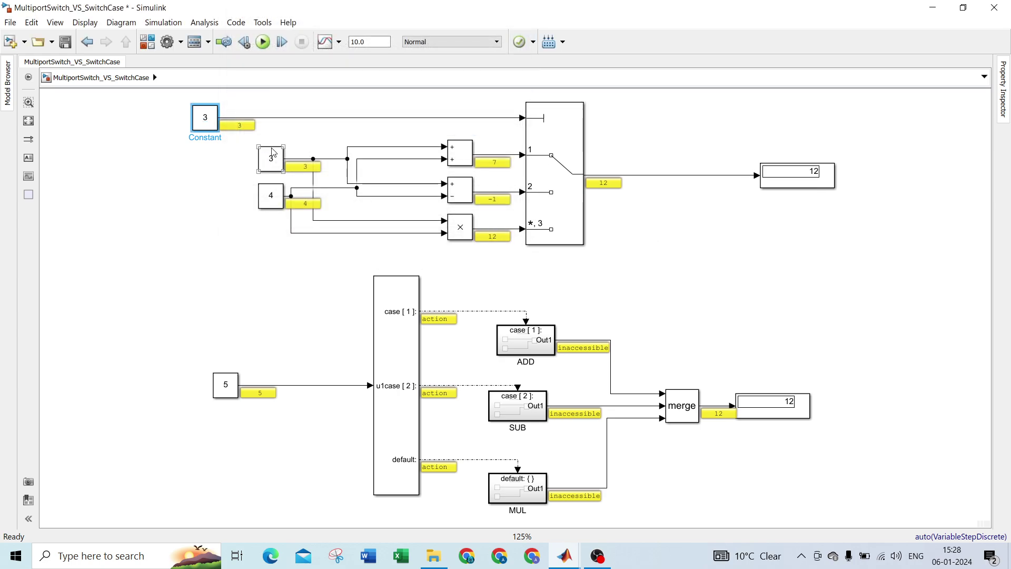
left_click(207, 118)
left_click(216, 169)
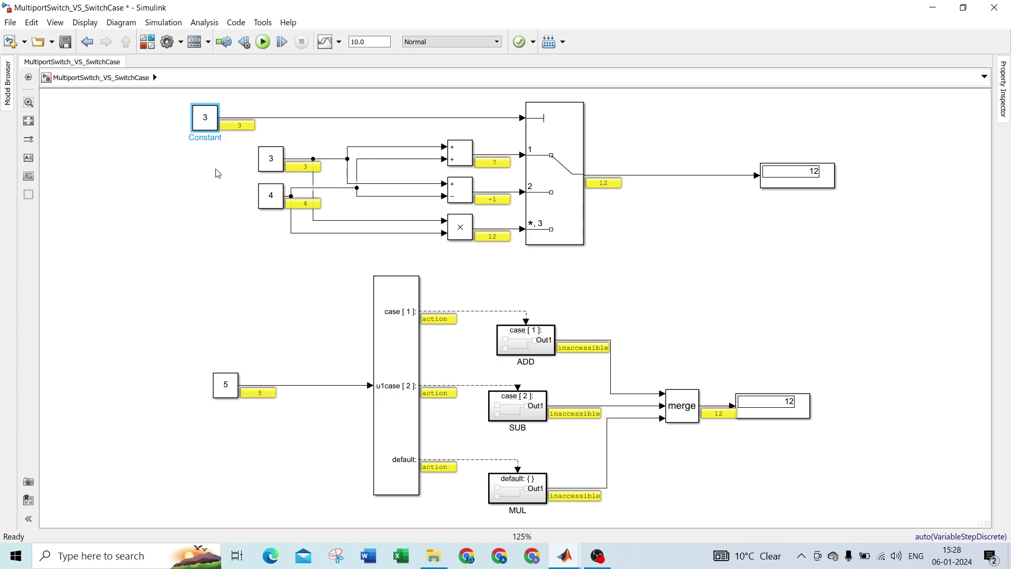
- Set the Multiport Switch's control constant to 4, which matches no numbered data port, and run the simulation
double_click(205, 117)
type("4")
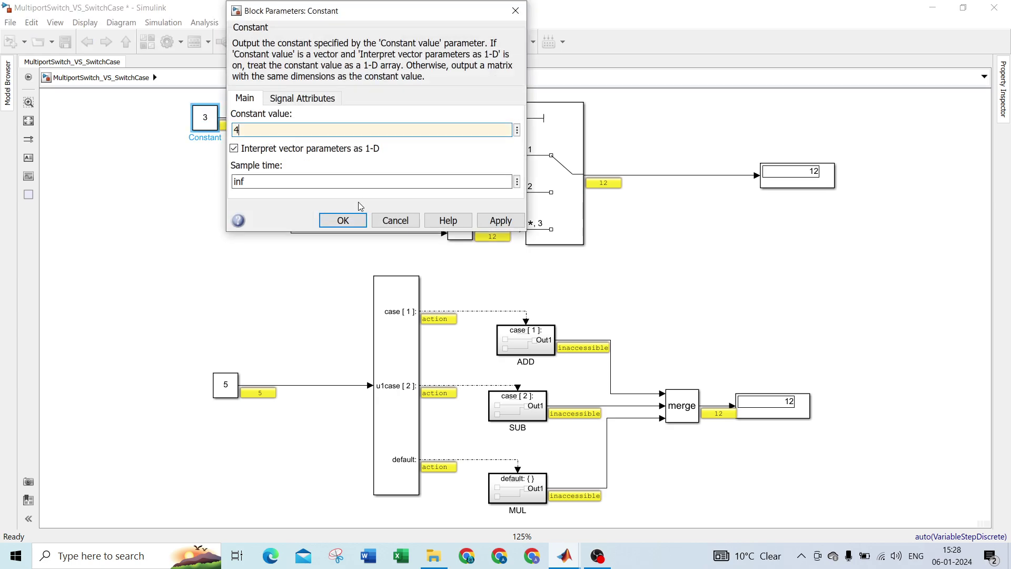
left_click(346, 226)
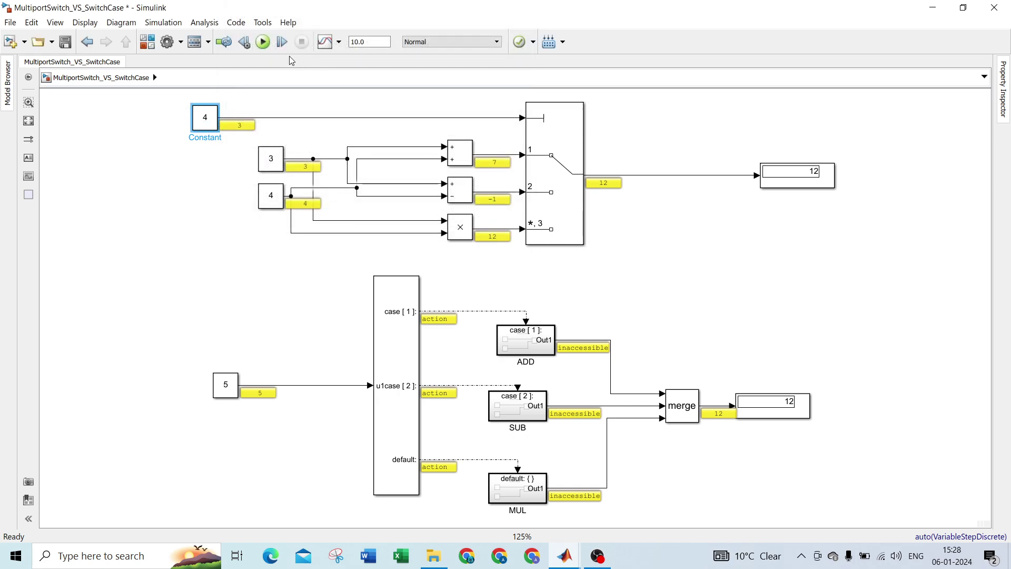
left_click(263, 41)
- Set the value of the constant feeding the Switch Case block to 4
scroll(478, 278, "up", 4)
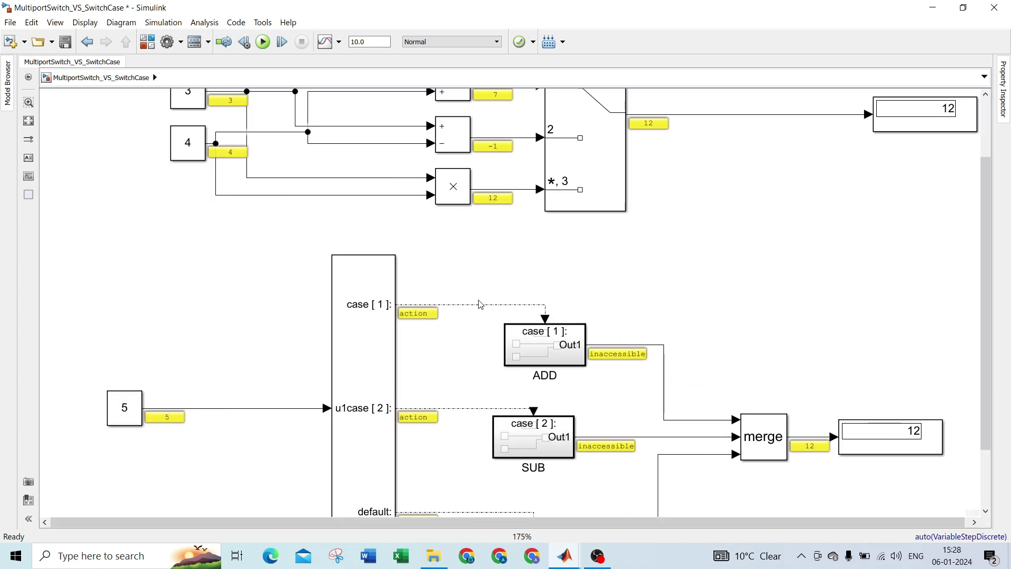
scroll(479, 304, "down", 4)
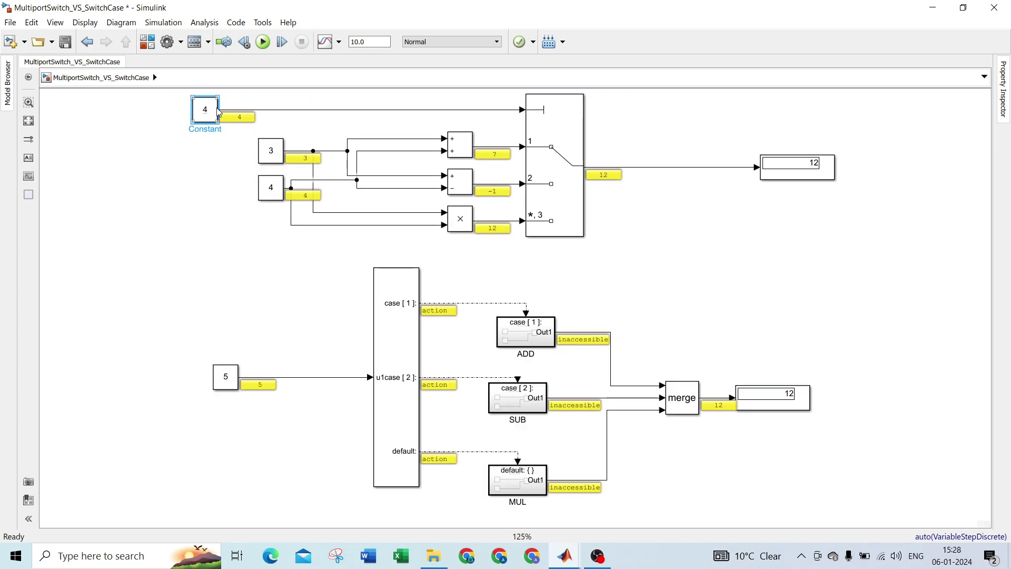
double_click(228, 382)
double_click(262, 389)
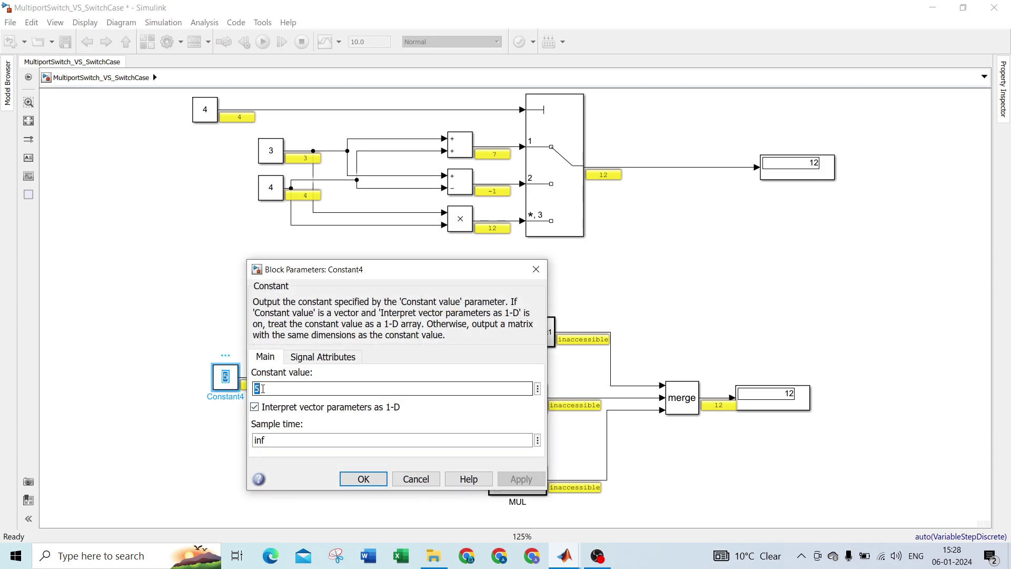
left_click(364, 479)
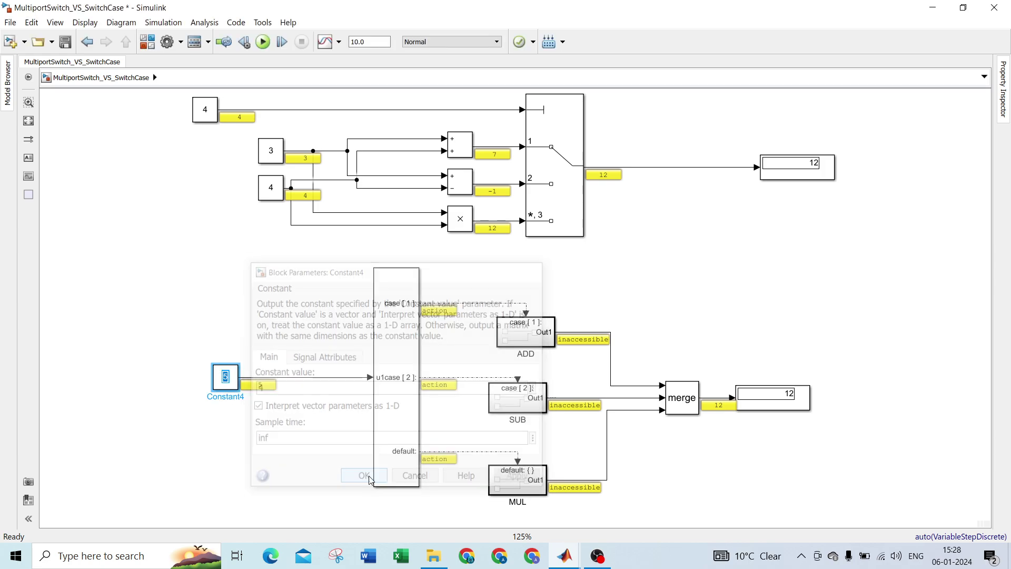
left_click(417, 448)
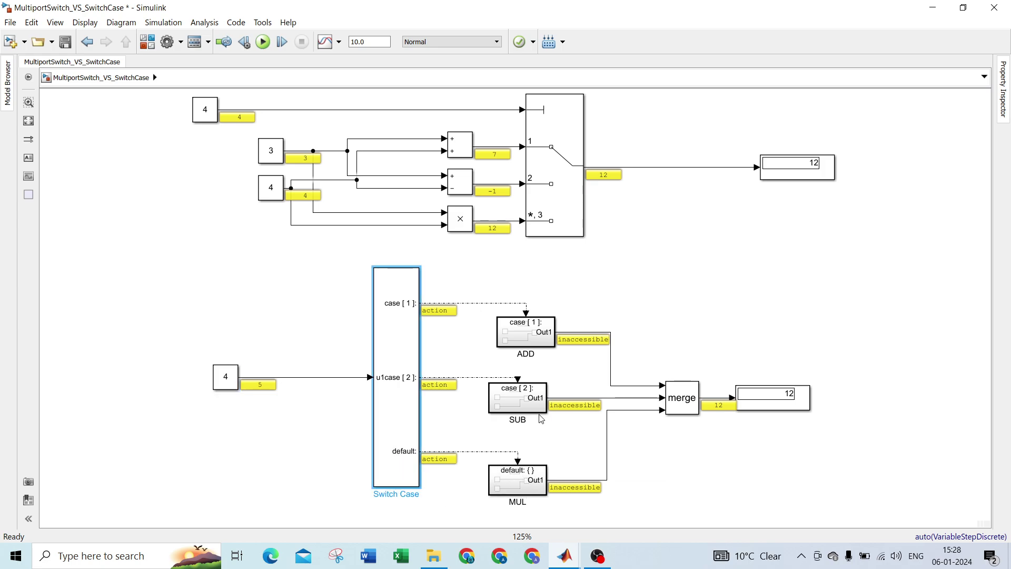
left_click_drag(710, 320, 679, 340)
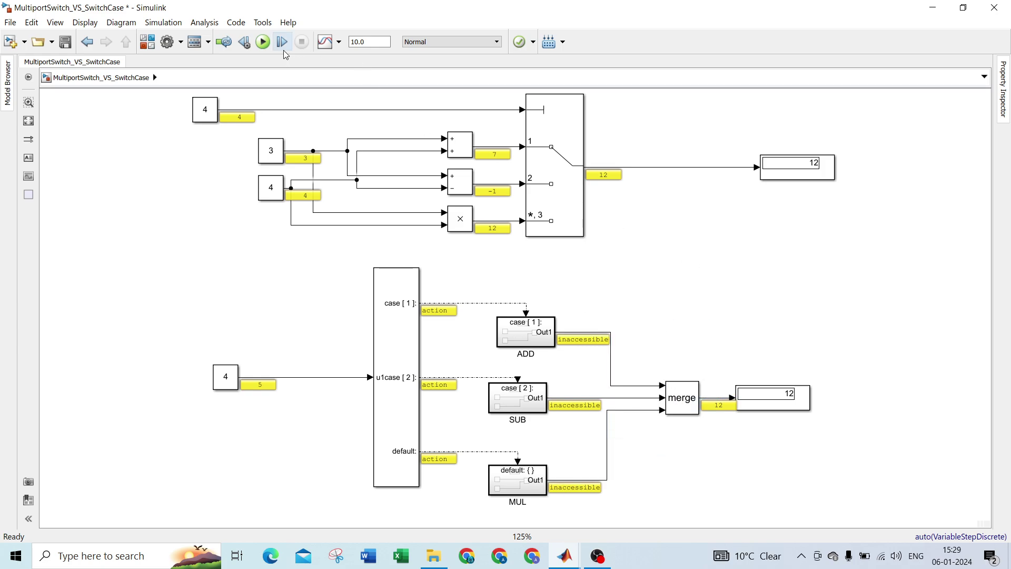
left_click(218, 115)
double_click(124, 311)
key("Escape")
- Add a Repeating Sequence Stair block from the Simulink Sources library to the MultiportSwitch_VS_SwitchCase model
left_click(147, 41)
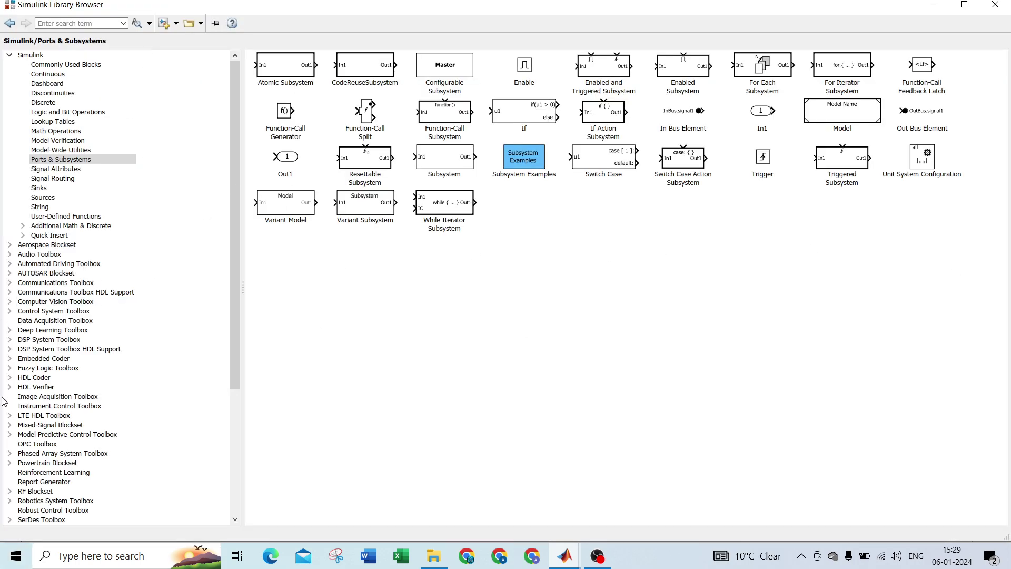
left_click(68, 169)
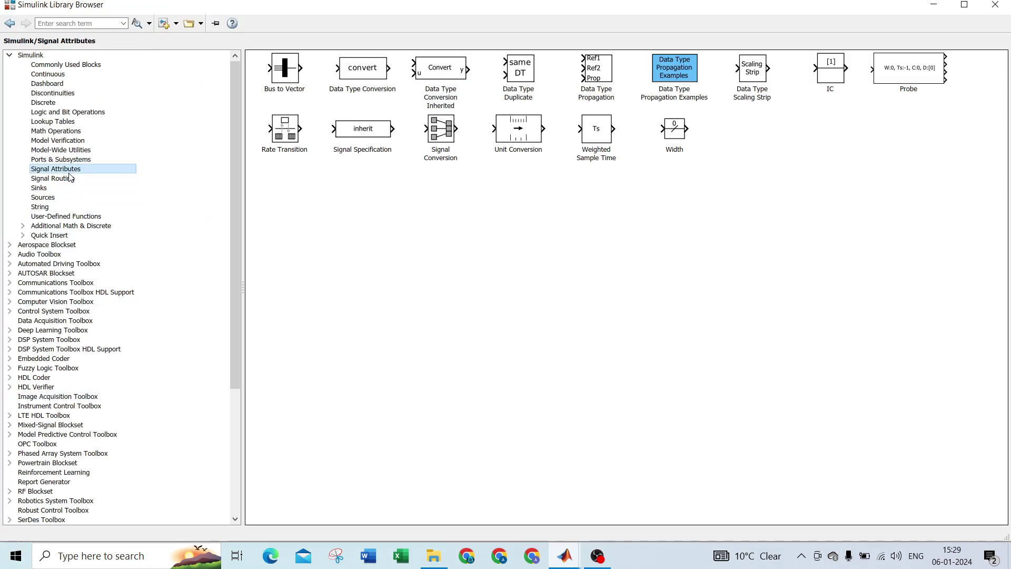
left_click(69, 159)
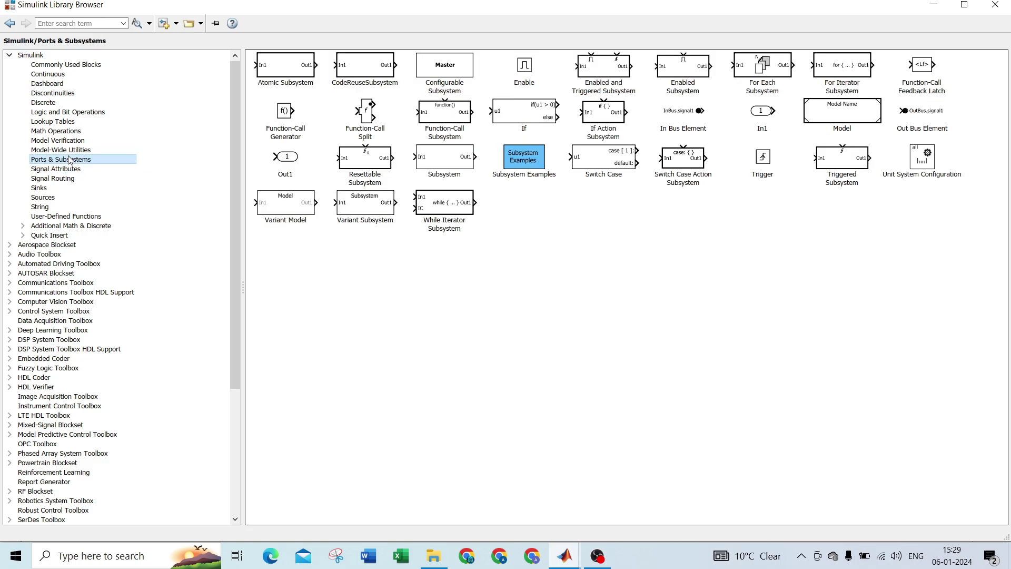
left_click(39, 190)
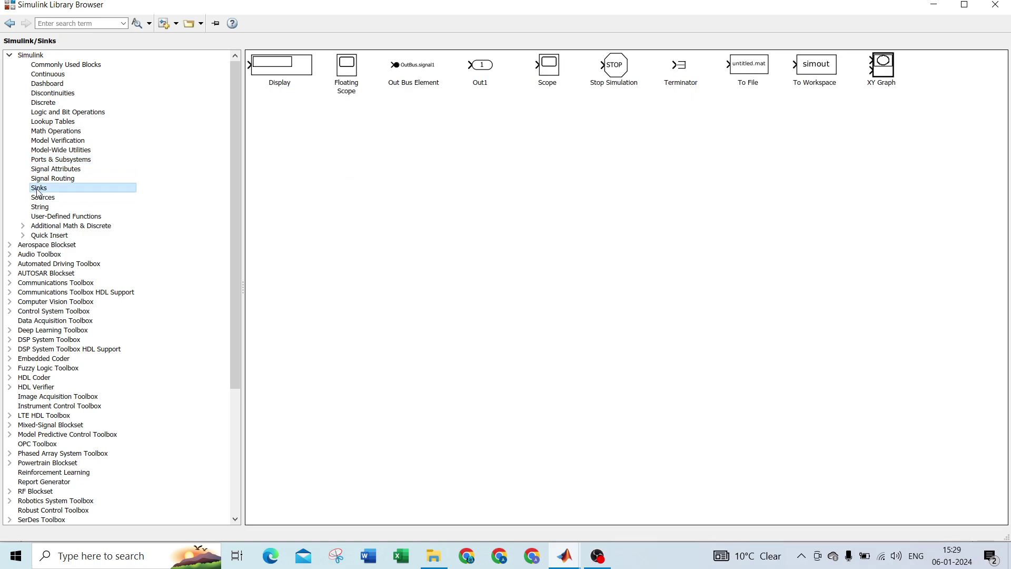
left_click(49, 199)
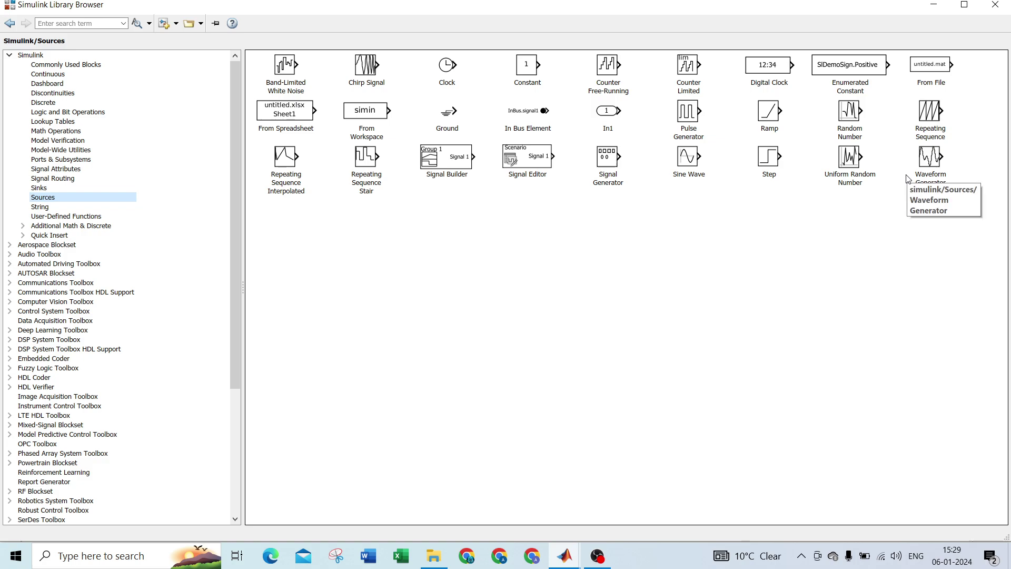
right_click(365, 179)
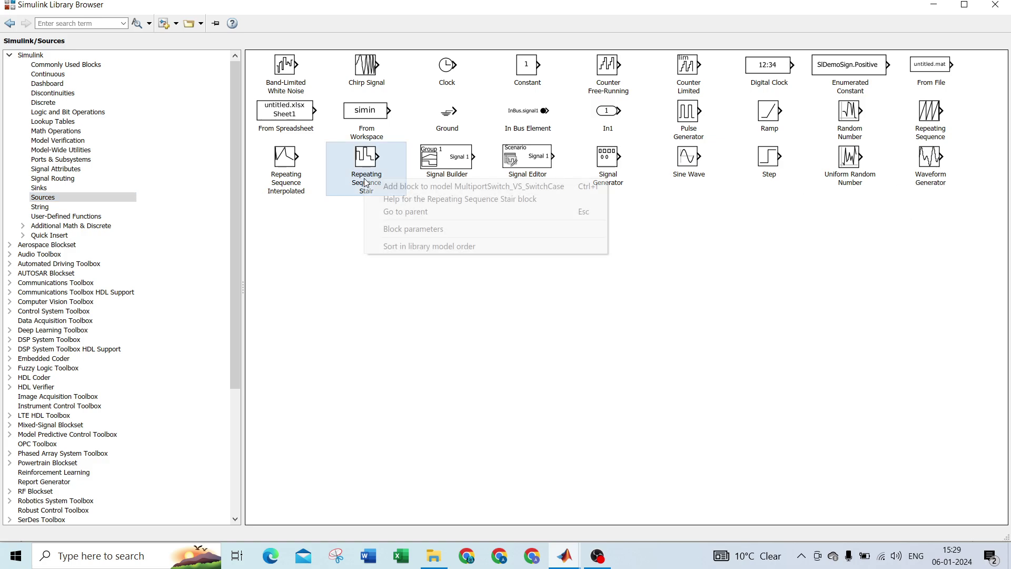
left_click(388, 191)
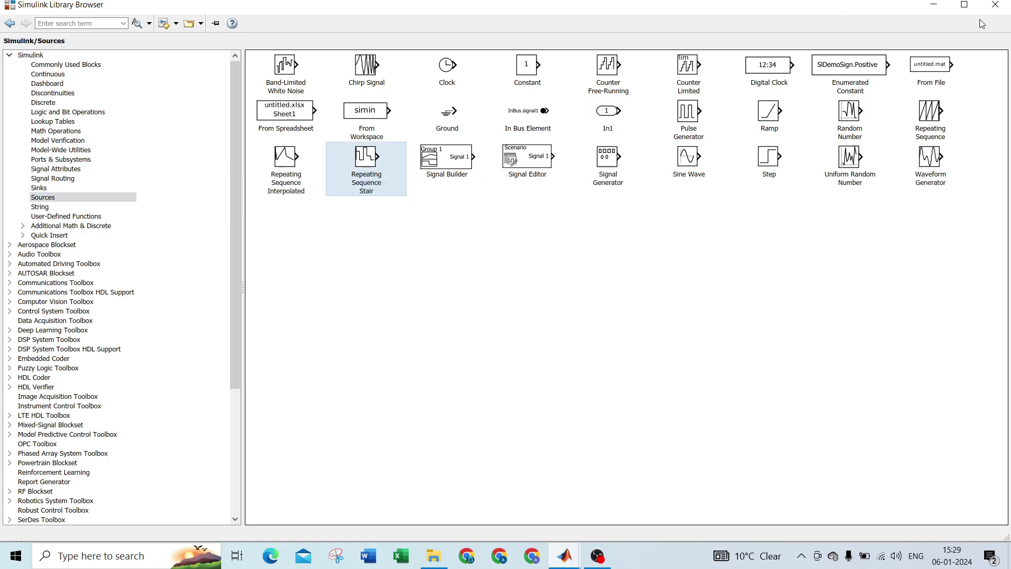
left_click(934, 5)
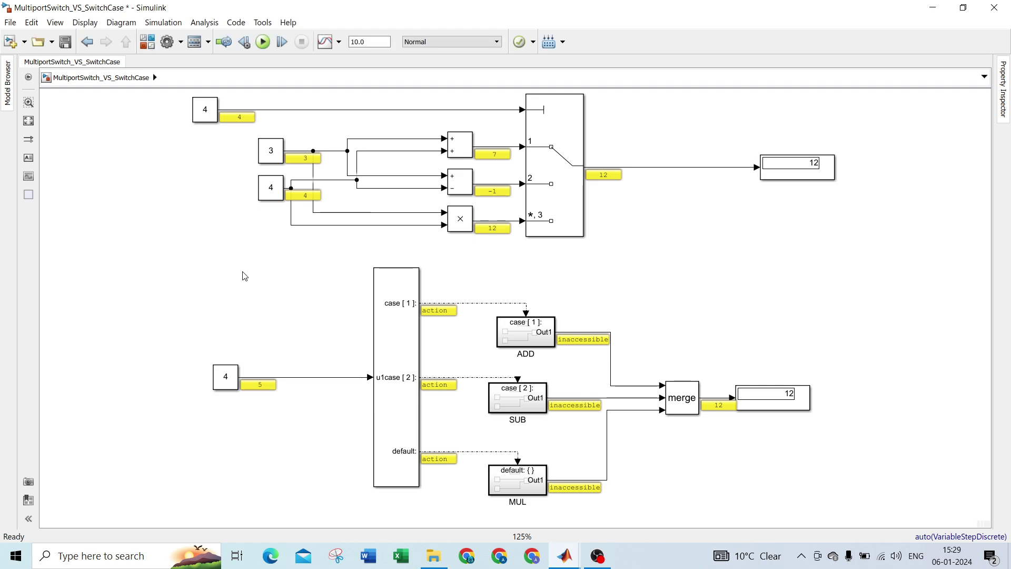
- Move the Repeating Sequence Stair block off the ADD subsystem into the empty space well left of the Switch Case block
scroll(245, 276, "down", 1)
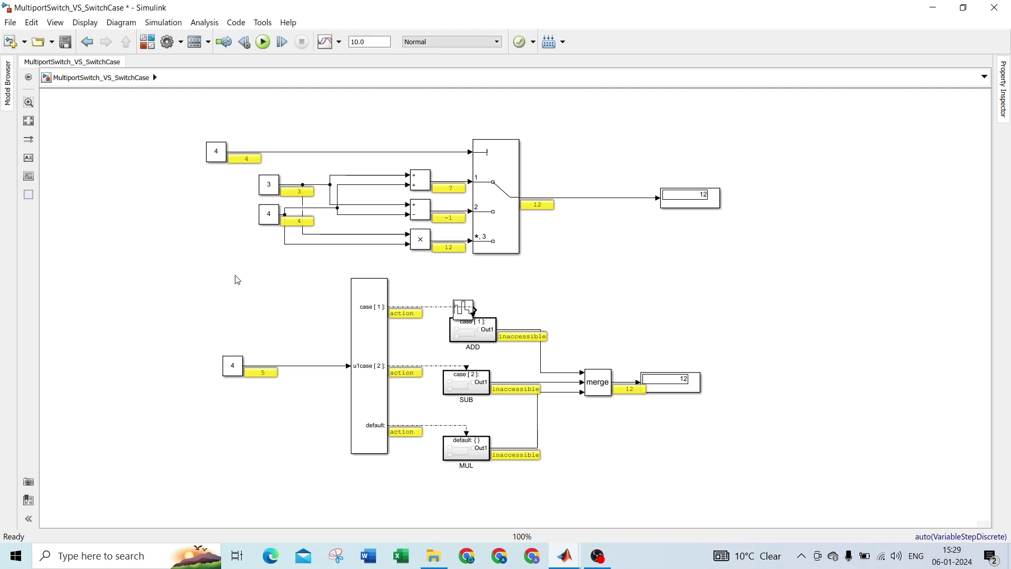
scroll(253, 279, "up", 1)
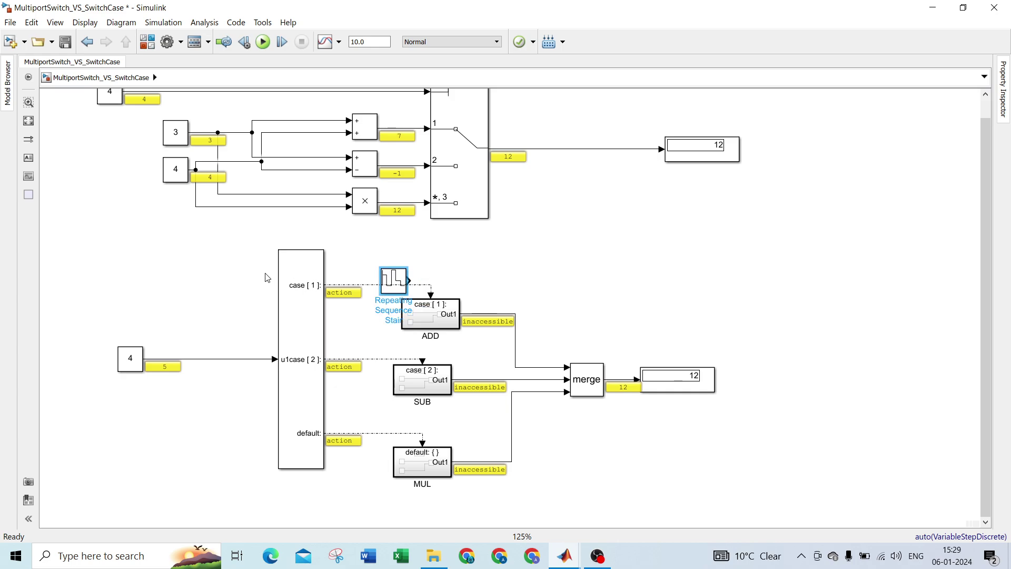
left_click_drag(267, 277, 21, 290)
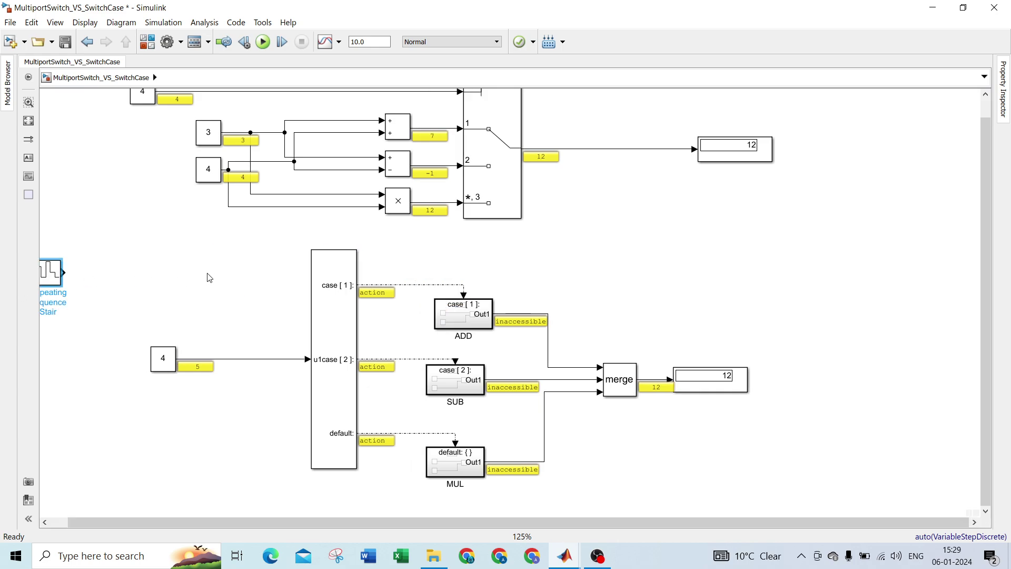
scroll(226, 283, "down", 2)
scroll(260, 290, "up", 1)
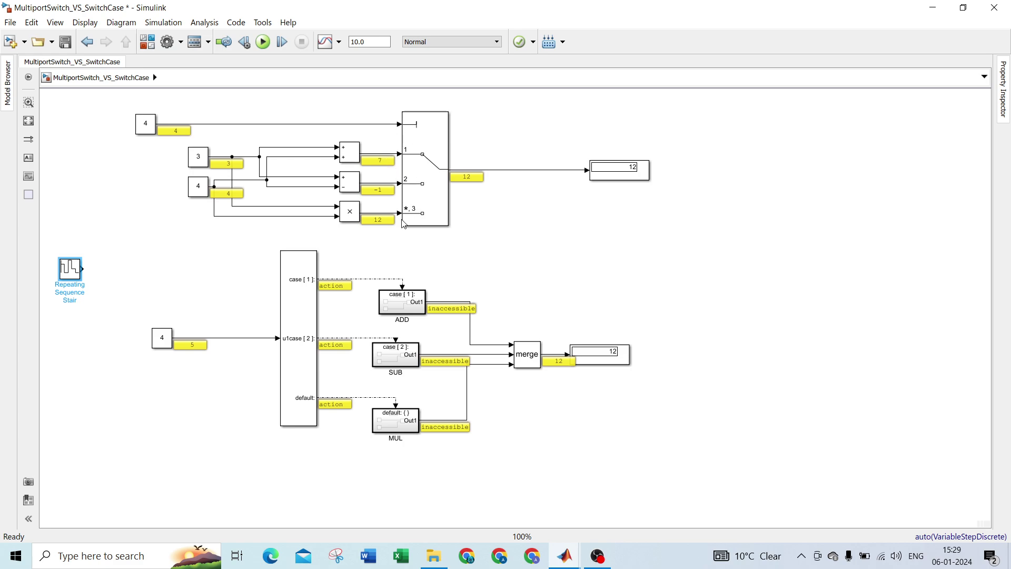
scroll(364, 285, "down", 1)
scroll(305, 297, "up", 1)
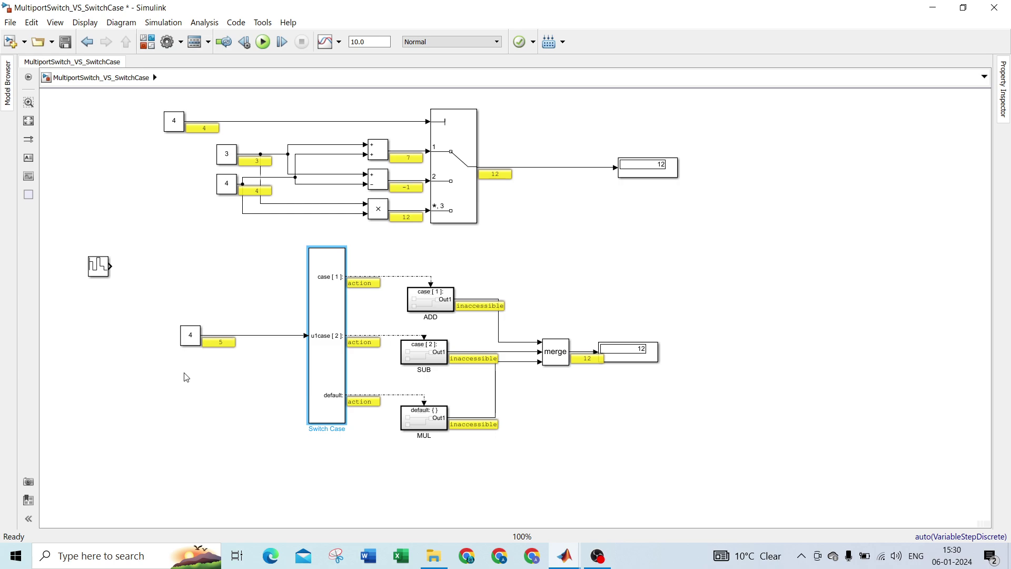
left_click(190, 342)
left_click(342, 279)
left_click(196, 340)
left_click(326, 302)
left_click(164, 270)
- Set the Repeating Sequence Stair block's vector of output values to [1 2 3 4 ].'
left_click(100, 269)
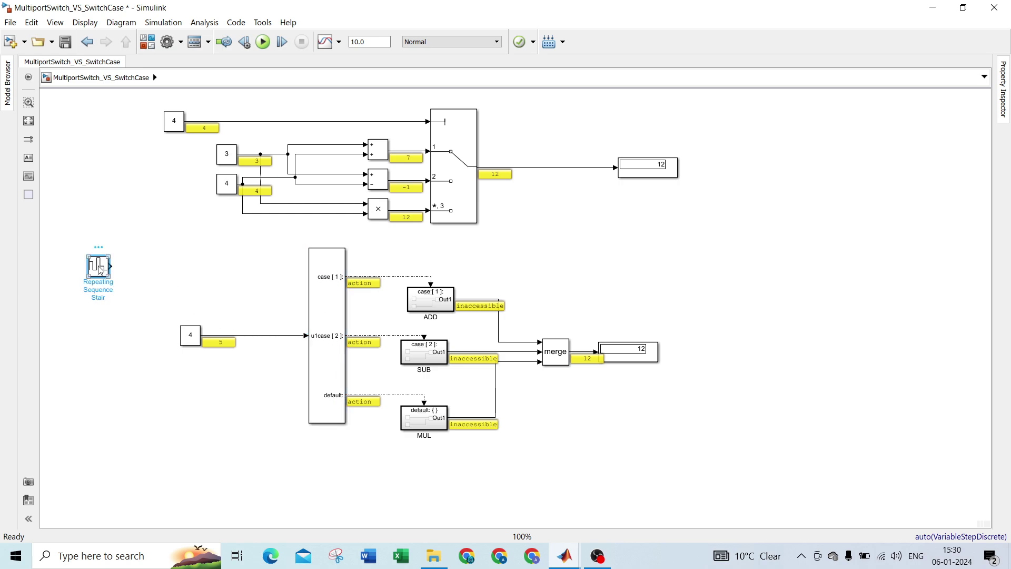
double_click(100, 269)
left_click_drag(167, 270, 126, 270)
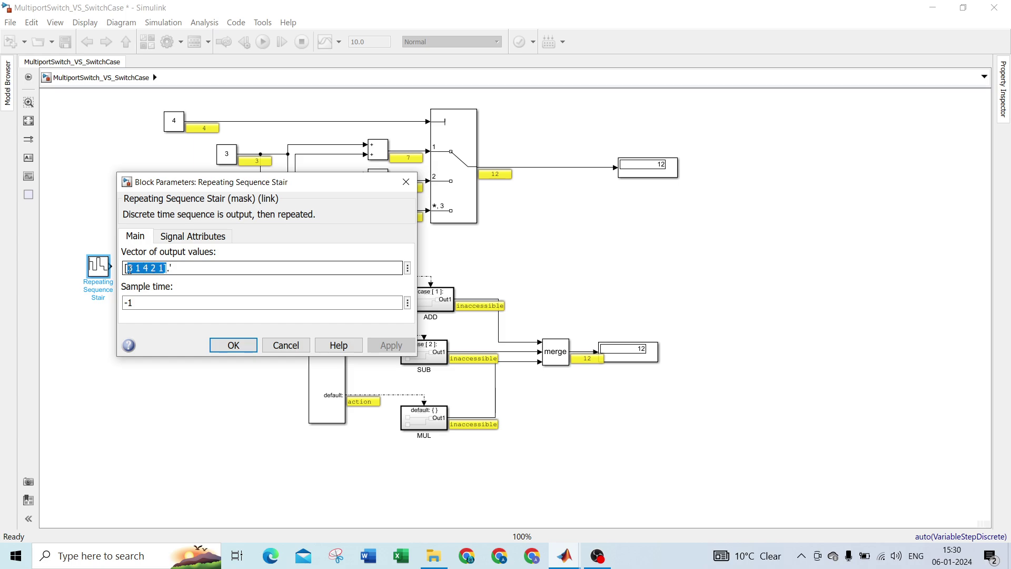
type("[1 2 3 4")
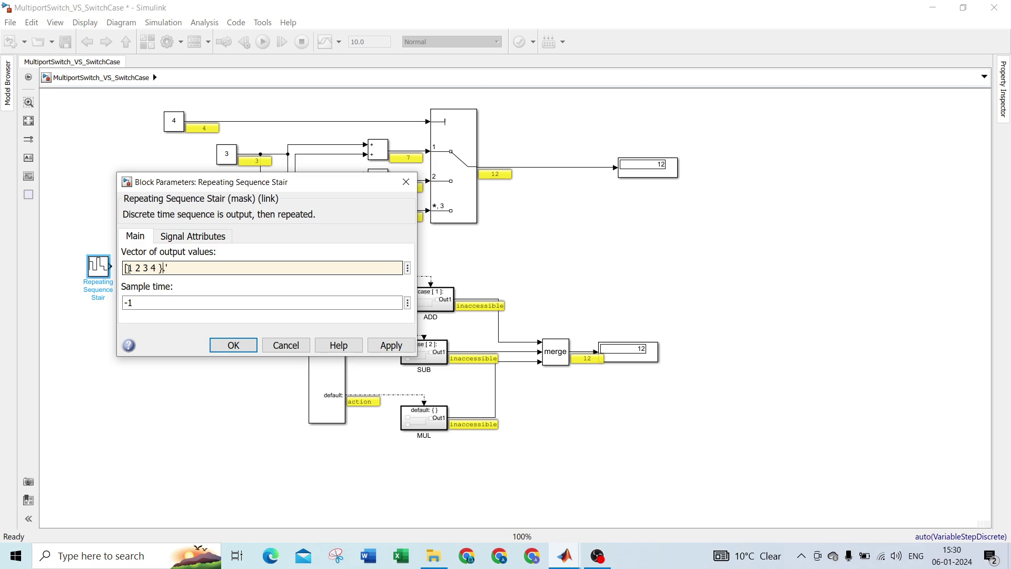
type(" ]")
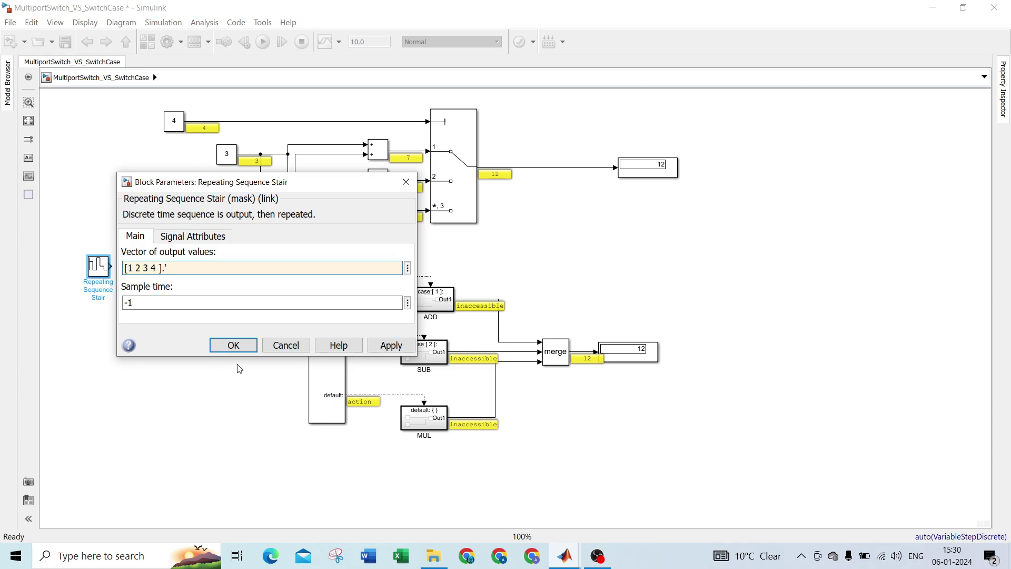
left_click(233, 345)
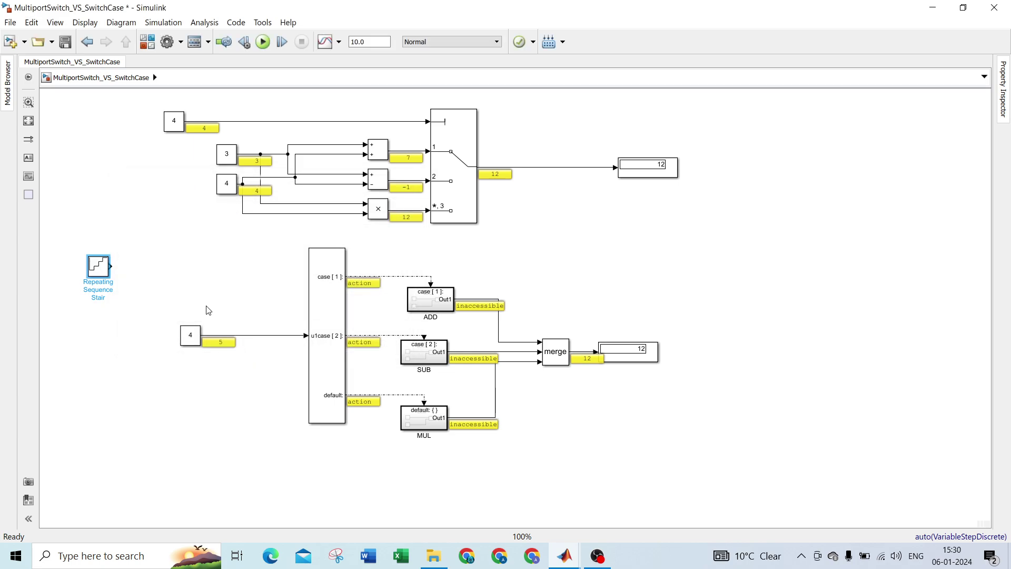
- Delete the constant blocks feeding the Switch Case input and the Multiport Switch control input
left_click(201, 339)
key("Delete")
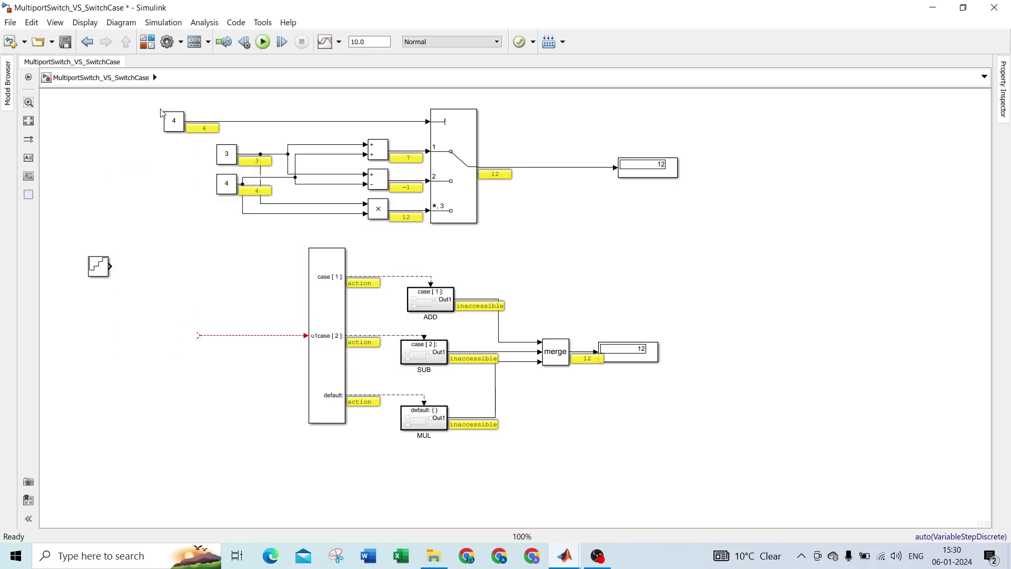
left_click(168, 115)
key("Delete")
- Connect the Repeating Sequence Stair output to the Multiport Switch control input and branch it to the Switch Case input
left_click(108, 268)
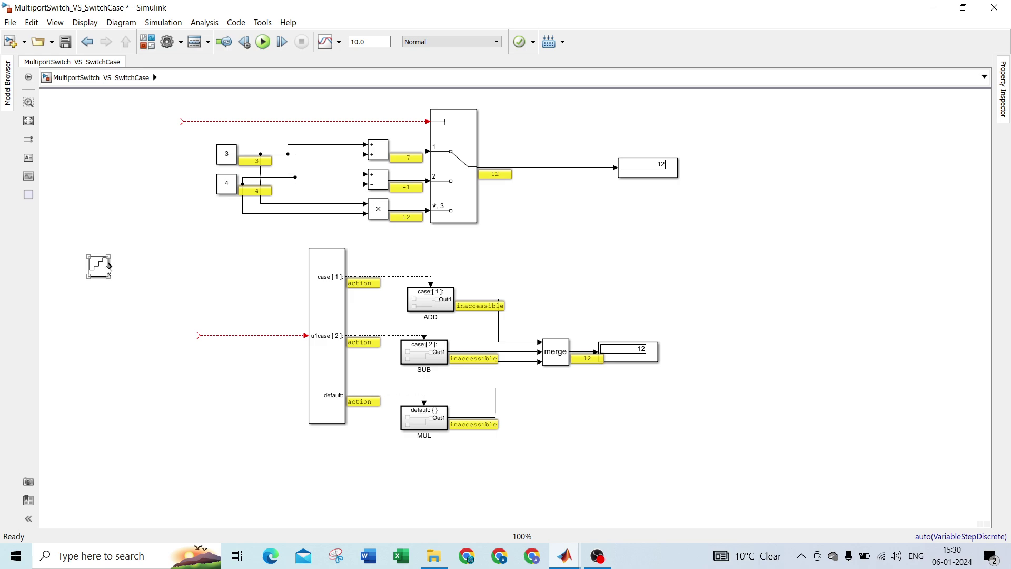
left_click_drag(110, 266, 185, 120)
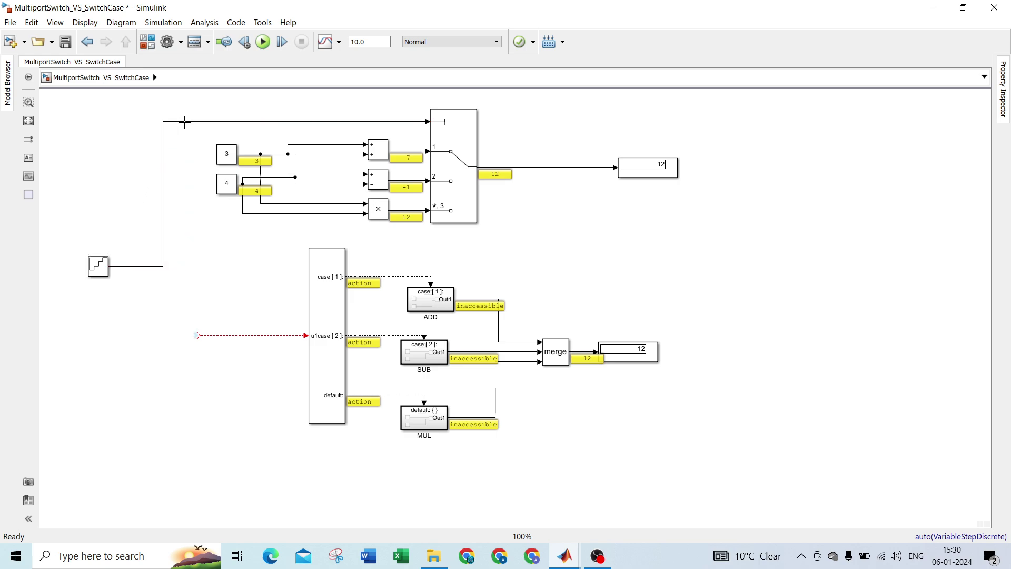
left_click_drag(197, 338, 163, 267)
- Turn on simulation value labels for the ports of the whole diagram, including the Repeating Sequence Stair output
key("ctrl+a")
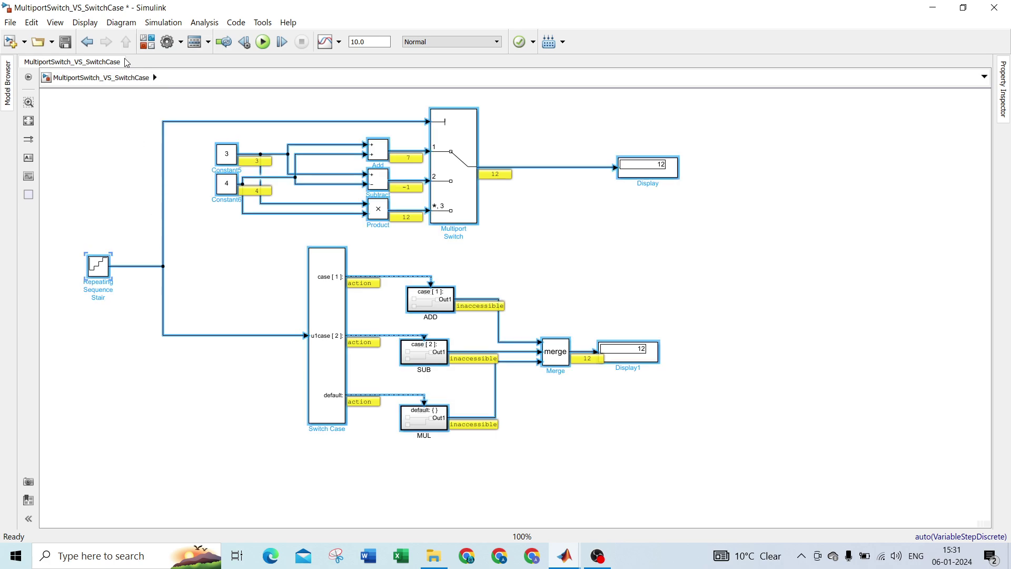
left_click(84, 22)
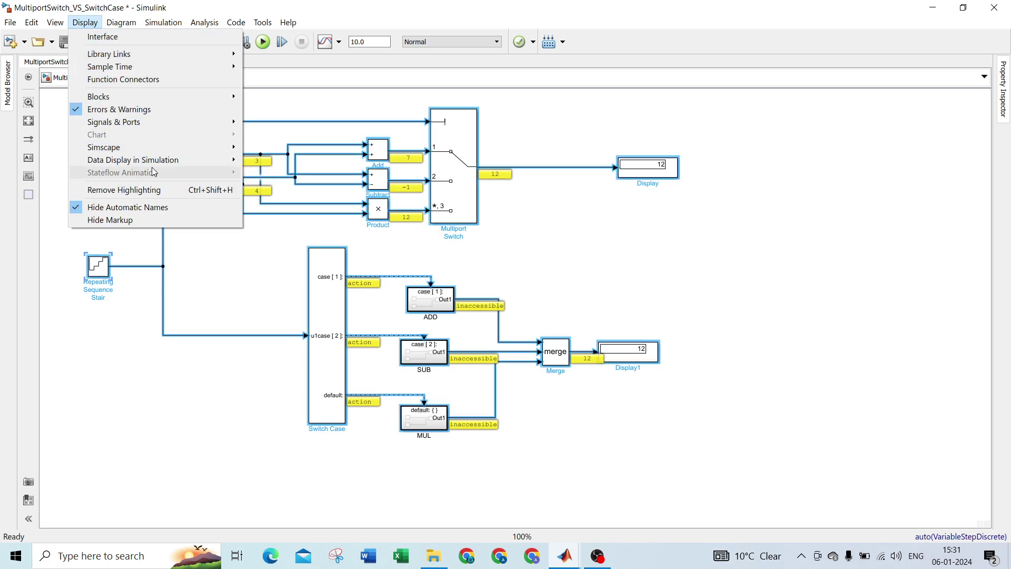
mouse_move(151, 162)
left_click(312, 177)
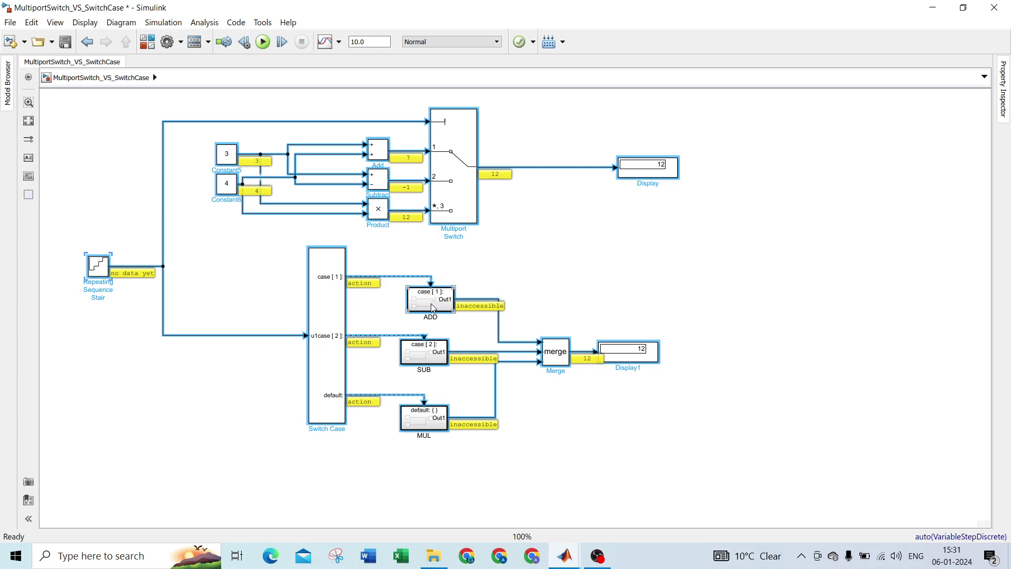
- Inspect the contents of the ADD, SUB and MUL subsystems and return to the top level of the model
double_click(432, 305)
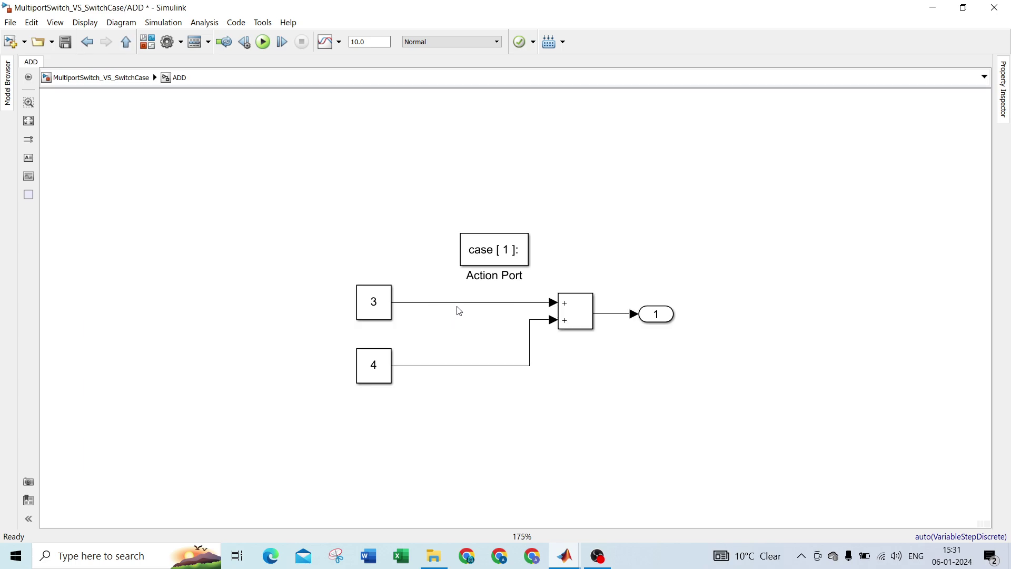
left_click(126, 42)
double_click(427, 349)
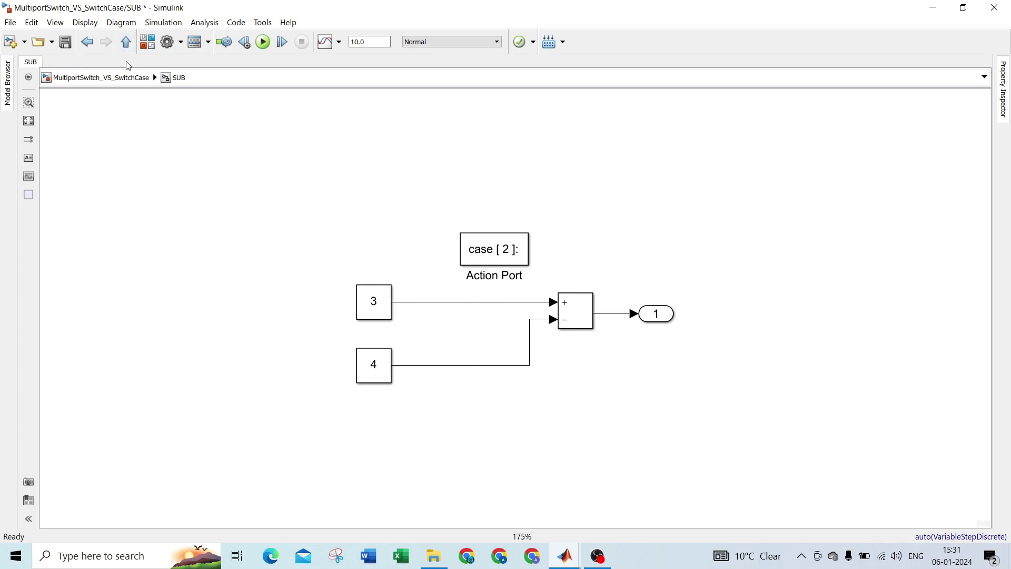
left_click(126, 42)
double_click(437, 356)
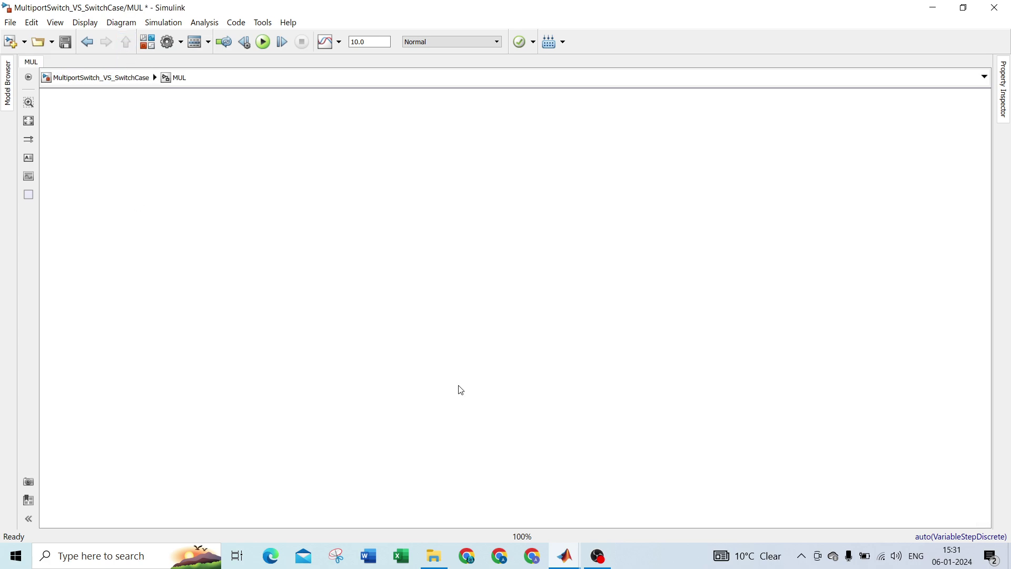
left_click(126, 42)
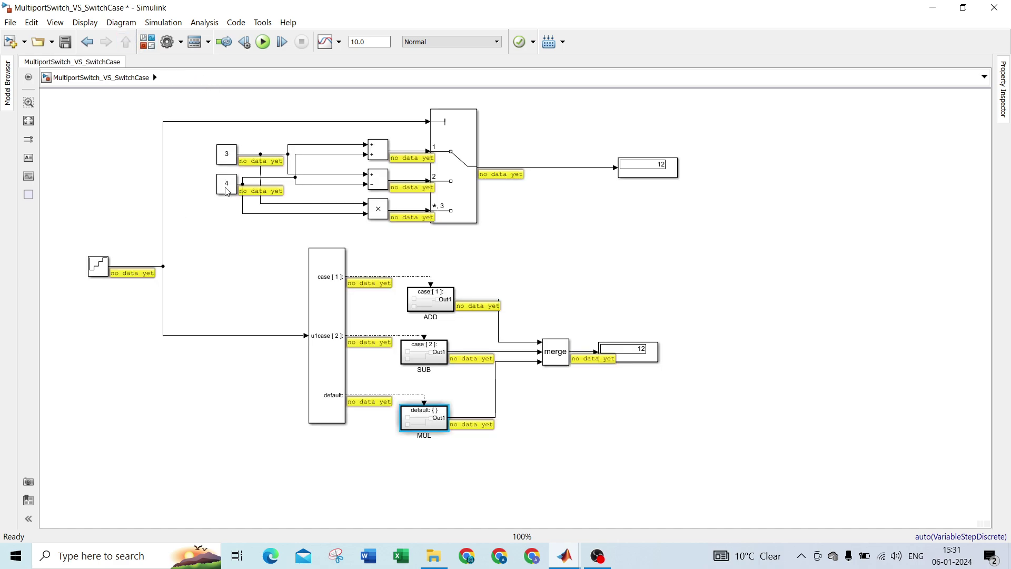
- Step the simulation forward to control value 2 and inspect the SUB subsystem that handles case 2
left_click(290, 43)
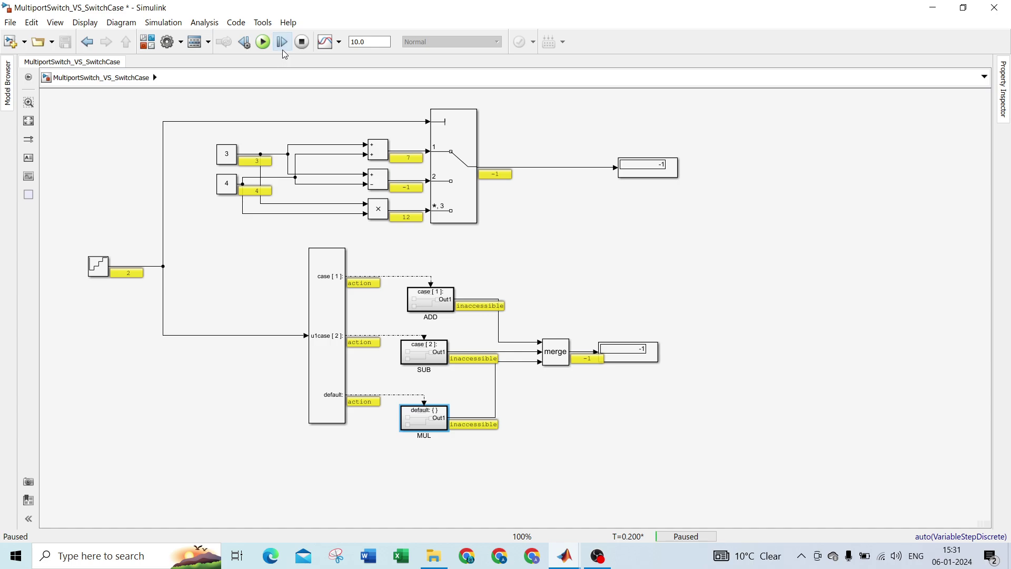
double_click(416, 354)
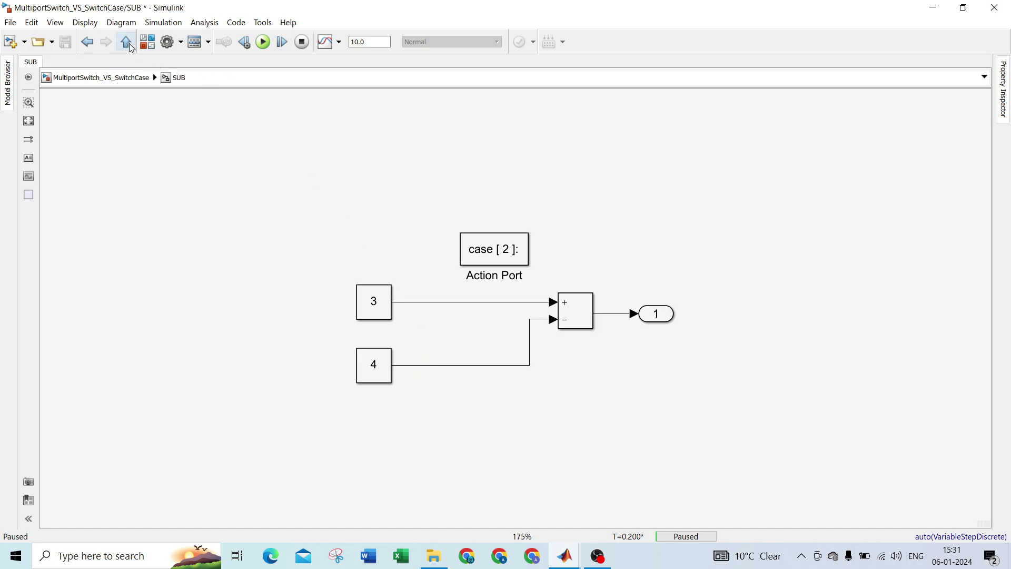
left_click(131, 45)
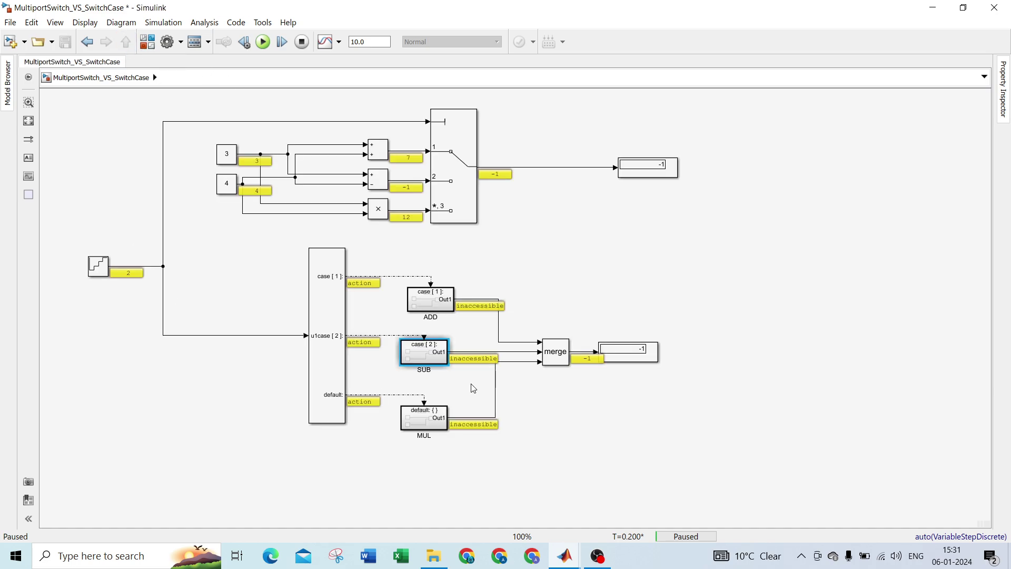
- Step the simulation on to control values 3 and 4, and inspect the MUL subsystem that handles the default case
left_click(283, 42)
double_click(424, 425)
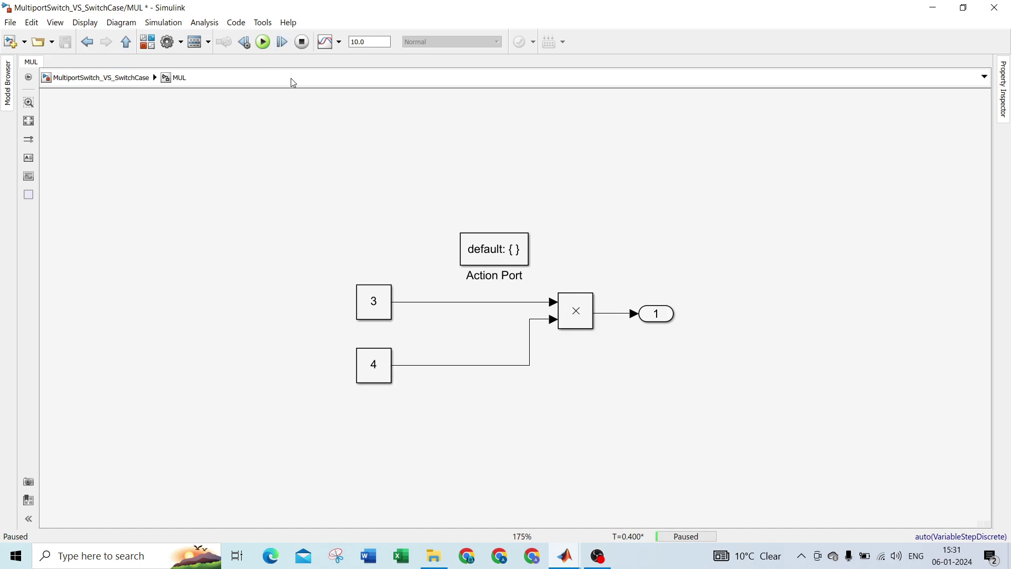
left_click(131, 46)
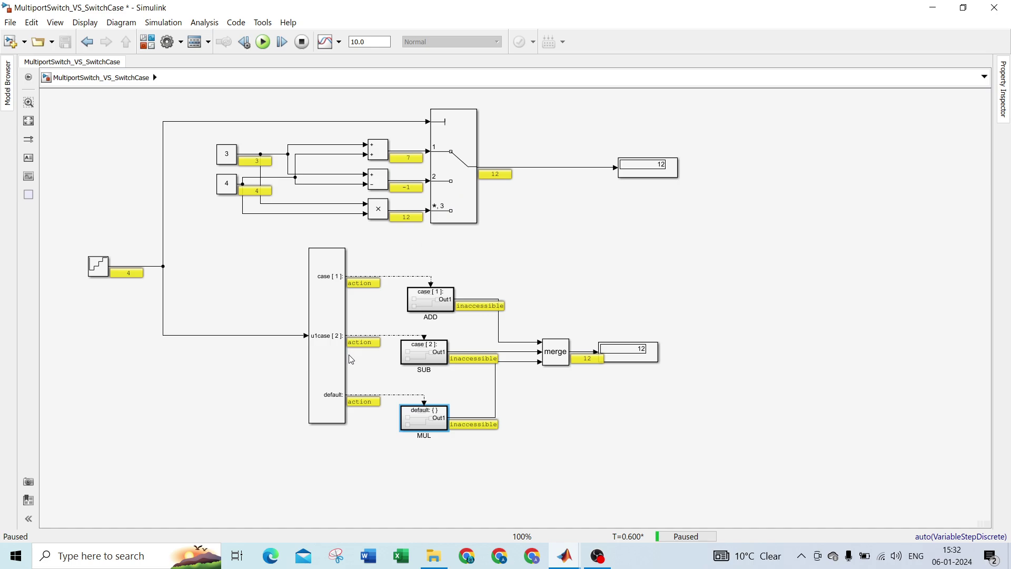
- Compare the default ports of the Switch Case and Multiport Switch blocks, and continue the paused simulation to its end
mouse_move(325, 391)
mouse_move(338, 408)
mouse_move(452, 185)
mouse_move(434, 220)
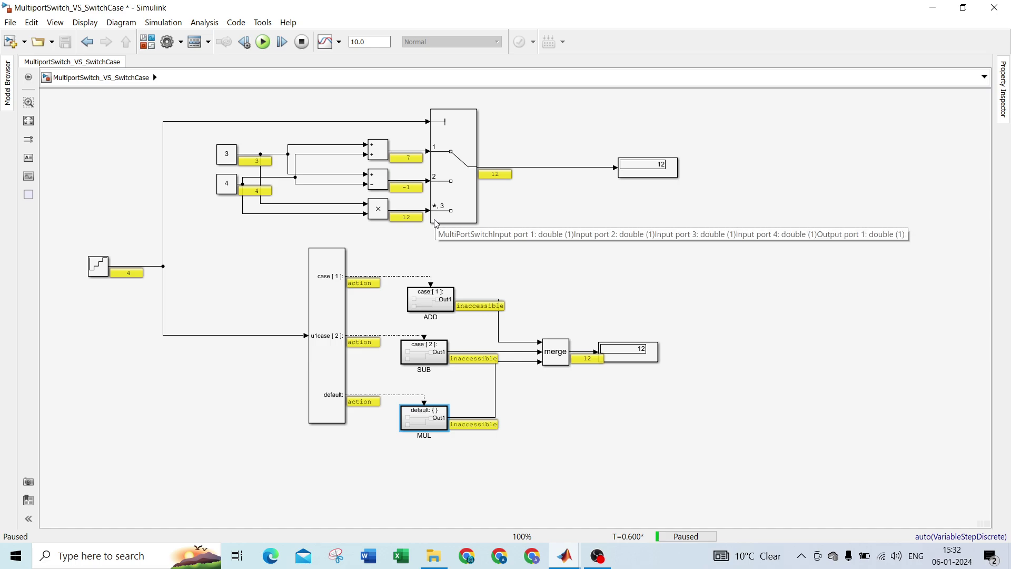
left_click(487, 230)
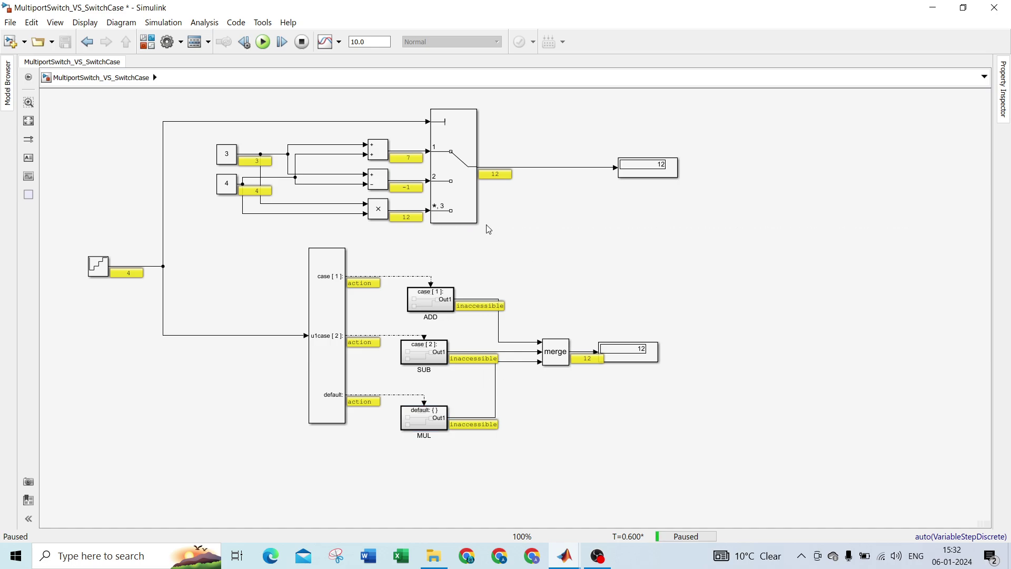
left_click(261, 48)
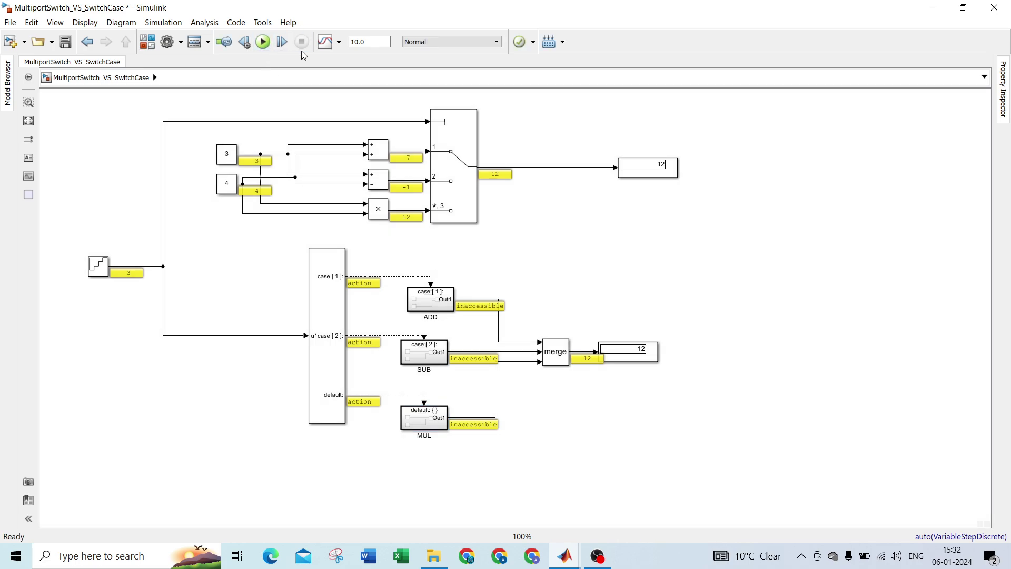
left_click(341, 311)
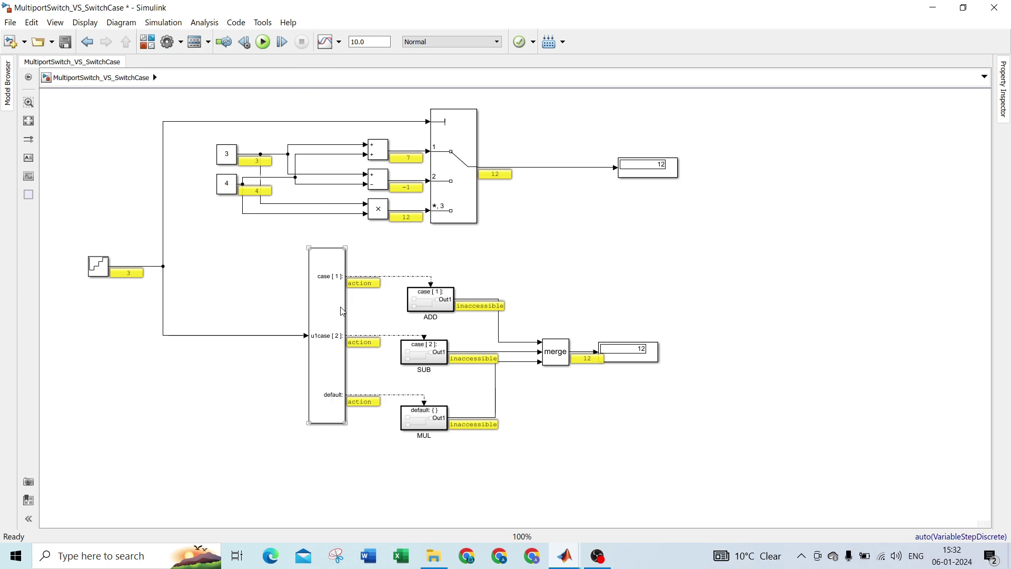